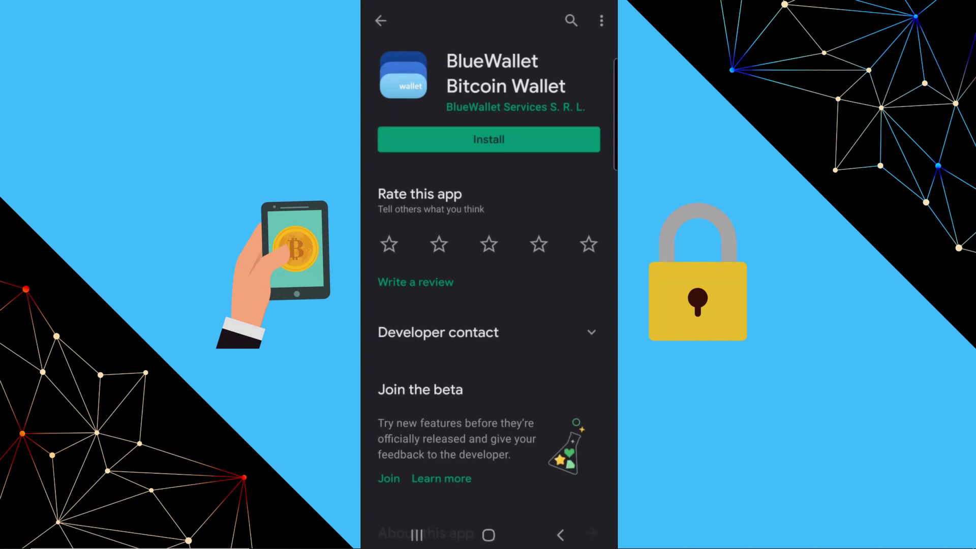
- Install BlueWallet Bitcoin Wallet from Google Play and launch it
{"action": "left_click", "coordinate": [488, 139]}
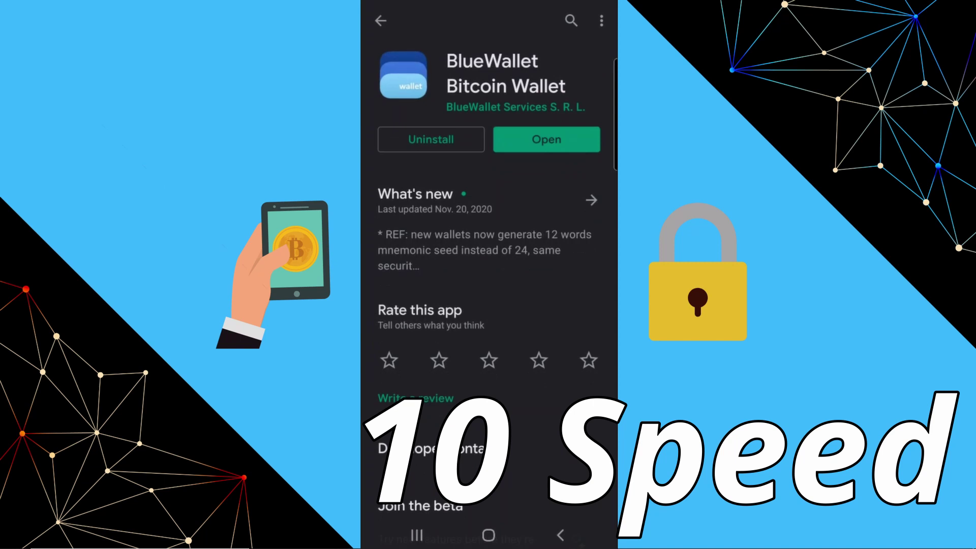
{"action": "left_click", "coordinate": [547, 140]}
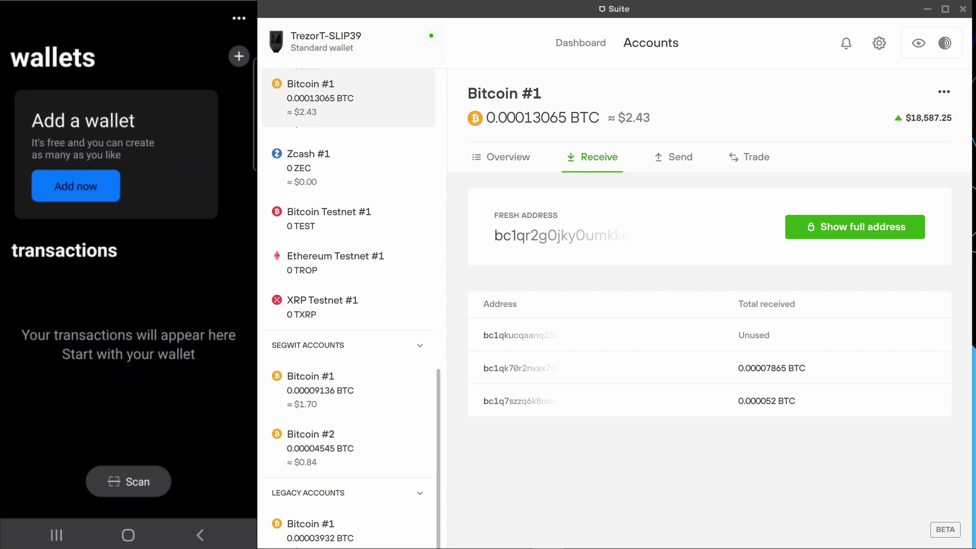
- Show the Bitcoin #1 account's XPUB and QR code via its Account details
{"action": "scroll", "coordinate": [353, 131], "scroll_direction": "up", "scroll_amount": 5}
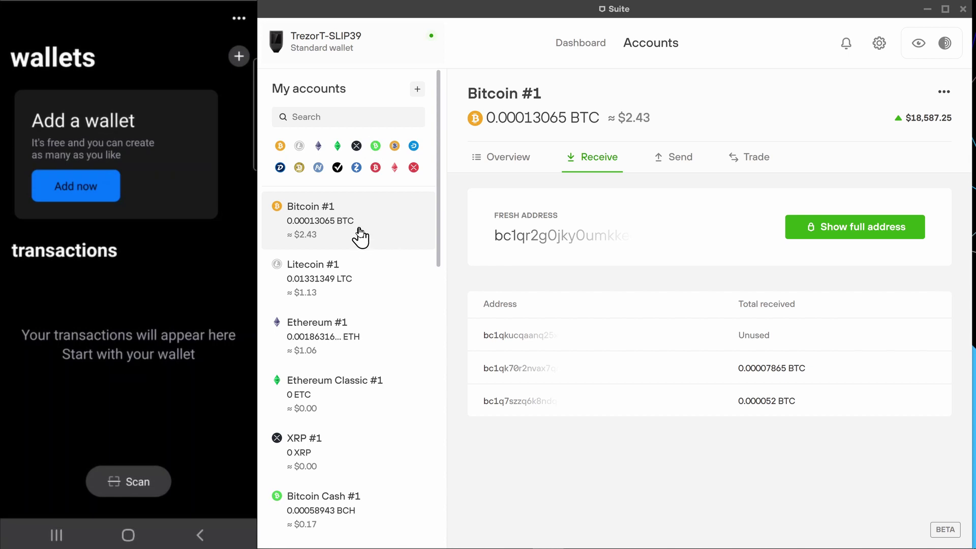
{"action": "left_click", "coordinate": [356, 226]}
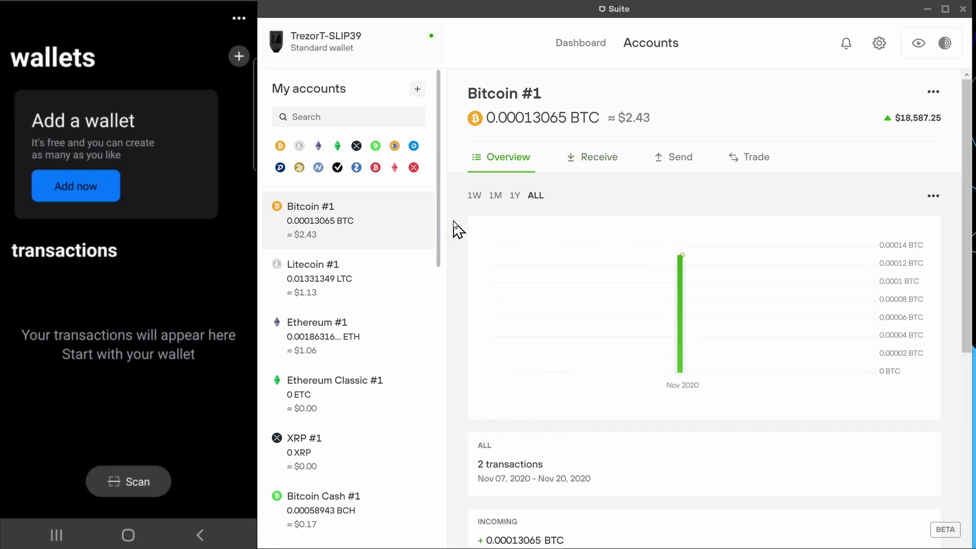
{"action": "left_click", "coordinate": [933, 93]}
{"action": "left_click", "coordinate": [913, 128]}
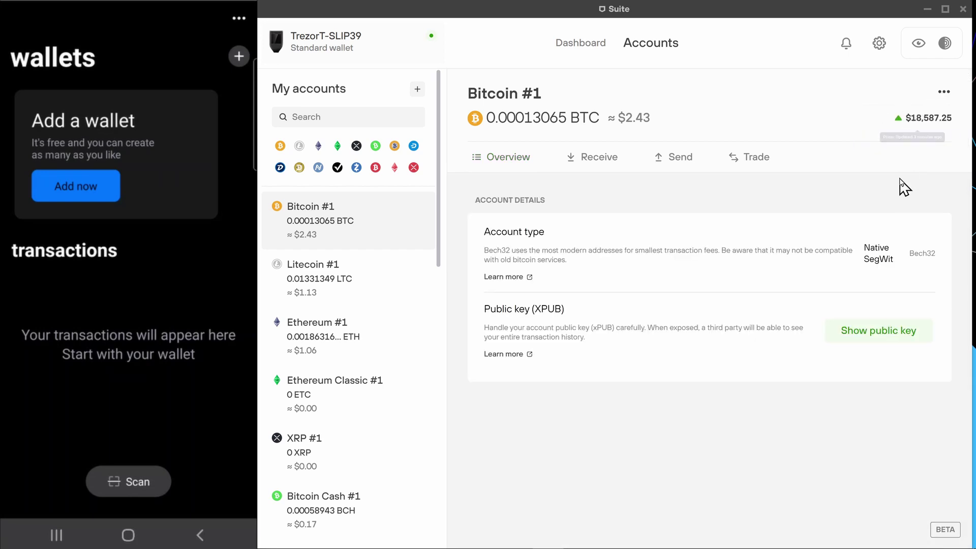
{"action": "left_click", "coordinate": [876, 341]}
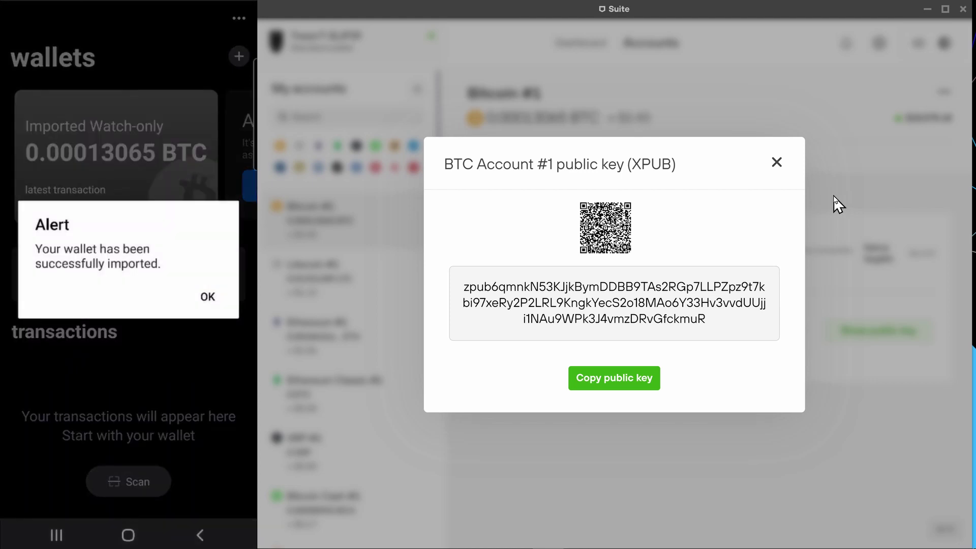
- Close Trezor Suite's public key window once the XPUB is imported
{"action": "left_click", "coordinate": [776, 163]}
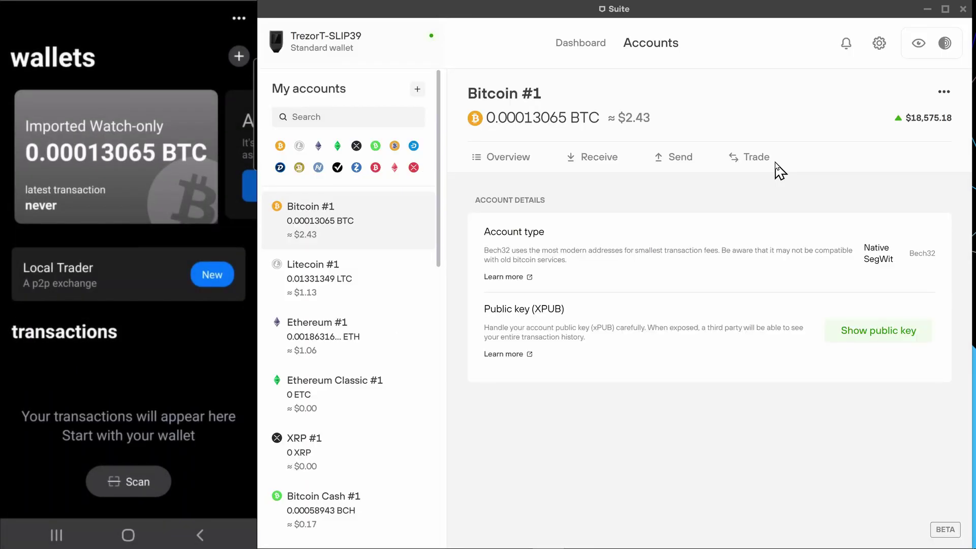
- Replace the watch-only wallet's name with 'Trezor-SLIP39' and save it
{"action": "scroll", "coordinate": [656, 309], "scroll_direction": "down", "scroll_amount": 5}
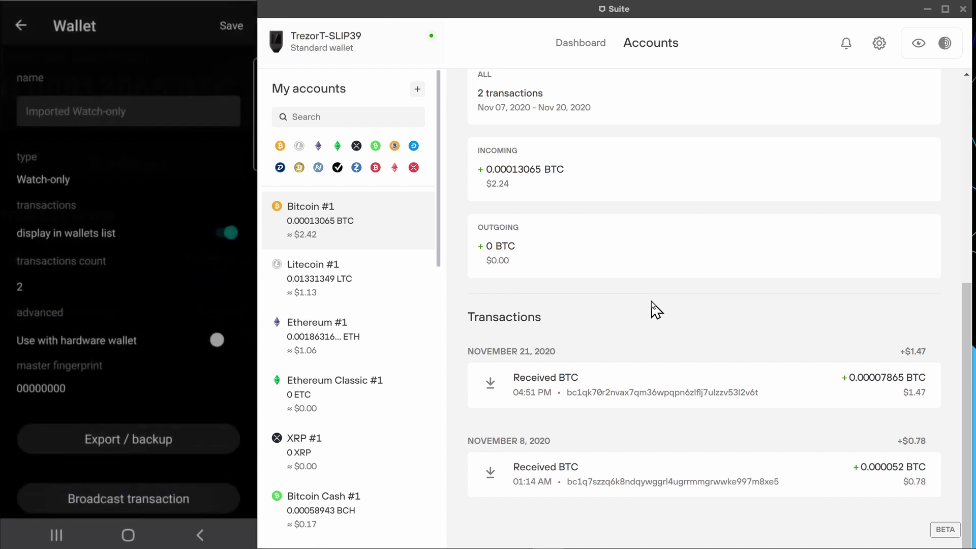
{"action": "key", "text": "BackSpace"}
{"action": "key", "text": "BackSpace"}
{"action": "key", "text": "BackSpace"}
{"action": "key", "text": "BackSpace"}
{"action": "key", "text": "BackSpace"}
{"action": "key", "text": "BackSpace"}
{"action": "key", "text": "BackSpace"}
{"action": "key", "text": "BackSpace"}
{"action": "key", "text": "BackSpace"}
{"action": "key", "text": "BackSpace"}
{"action": "key", "text": "BackSpace"}
{"action": "key", "text": "BackSpace"}
{"action": "key", "text": "BackSpace"}
{"action": "key", "text": "BackSpace"}
{"action": "key", "text": "BackSpace"}
{"action": "key", "text": "BackSpace"}
{"action": "key", "text": "BackSpace"}
{"action": "key", "text": "BackSpace"}
{"action": "key", "text": "BackSpace"}
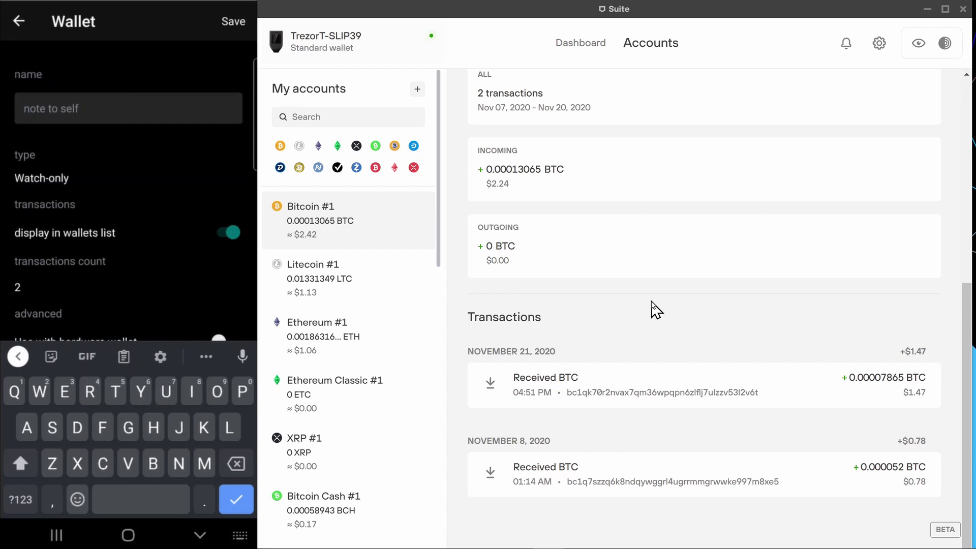
{"action": "type", "text": "Trez"}
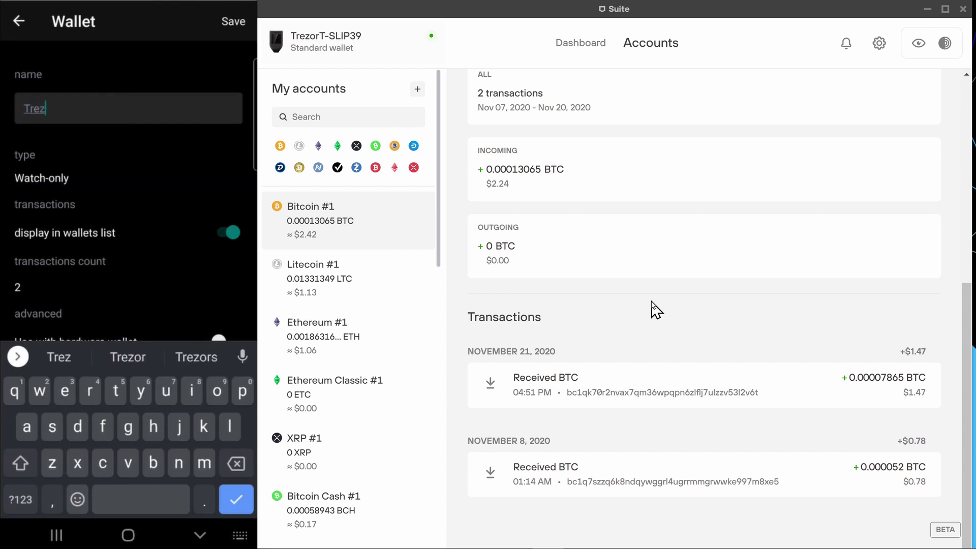
{"action": "left_click", "coordinate": [127, 357]}
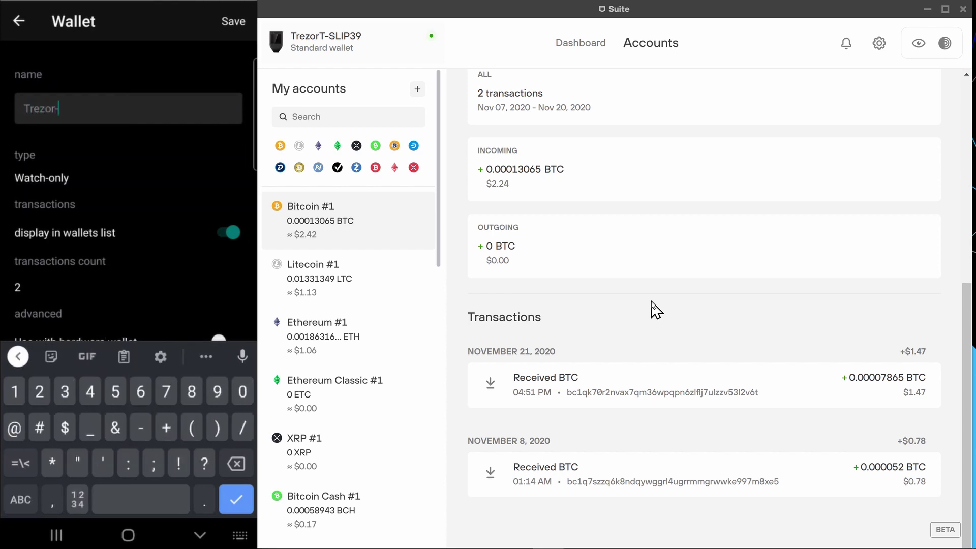
{"action": "left_click", "coordinate": [20, 464]}
{"action": "type", "text": "-S"}
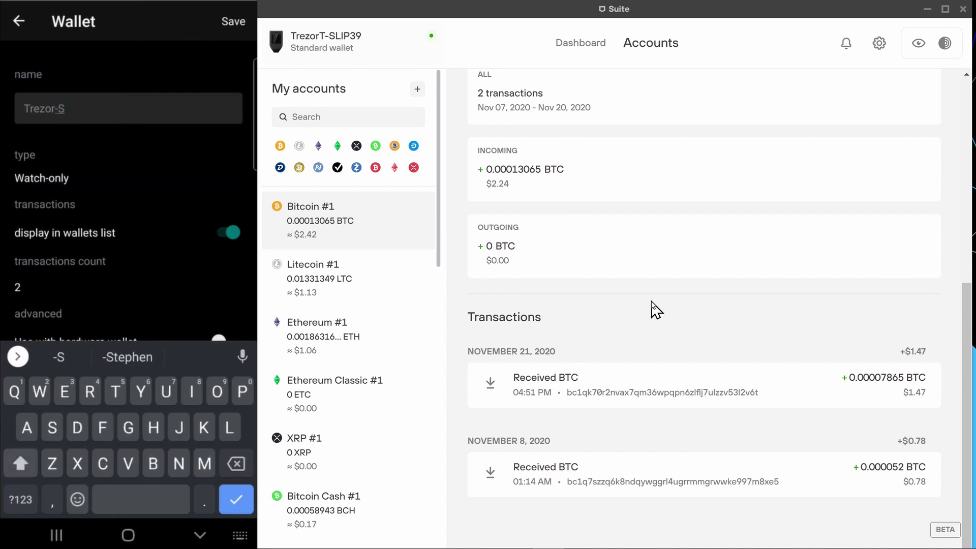
{"action": "type", "text": "LIP"}
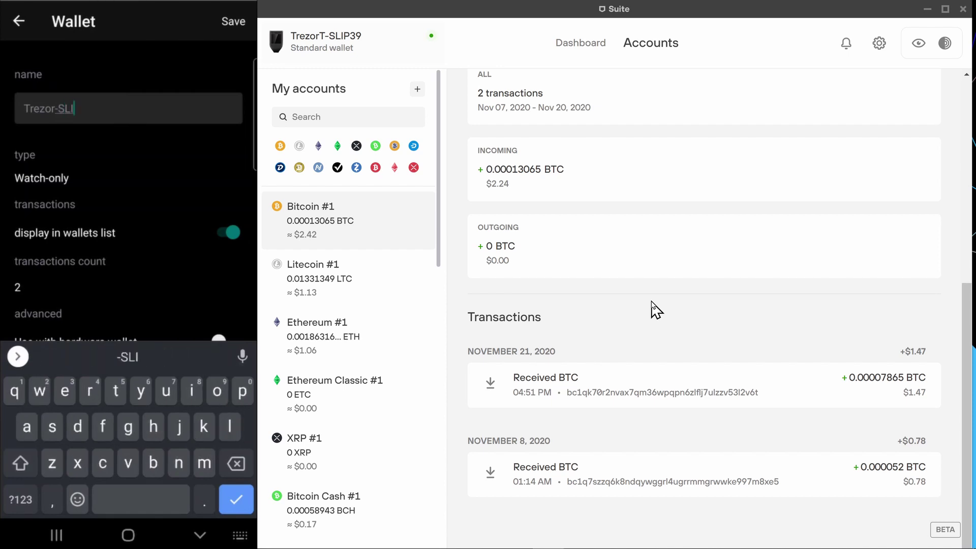
{"action": "left_click", "coordinate": [20, 500]}
{"action": "type", "text": "39"}
{"action": "scroll", "coordinate": [128, 191], "scroll_direction": "down", "scroll_amount": 5}
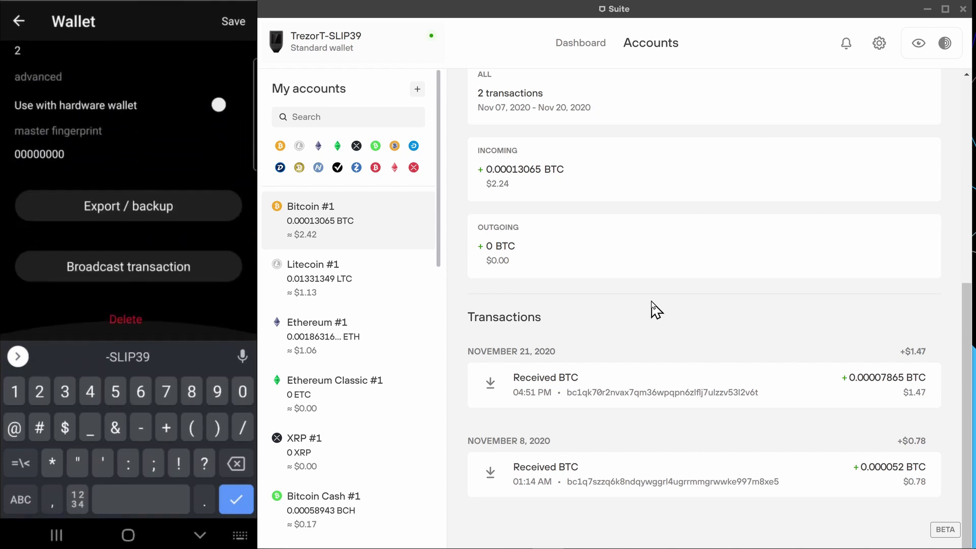
{"action": "left_click", "coordinate": [234, 21]}
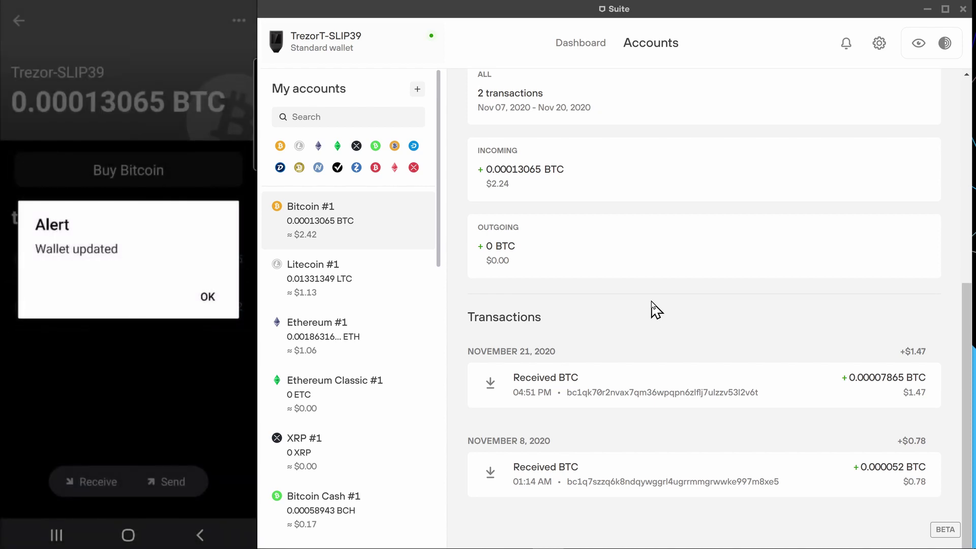
- Dismiss the Wallet updated alert and reveal Bitcoin #1's full fresh receiving address
{"action": "left_click", "coordinate": [207, 296]}
{"action": "scroll", "coordinate": [644, 403], "scroll_direction": "up", "scroll_amount": 6}
{"action": "scroll", "coordinate": [644, 403], "scroll_direction": "up", "scroll_amount": 1}
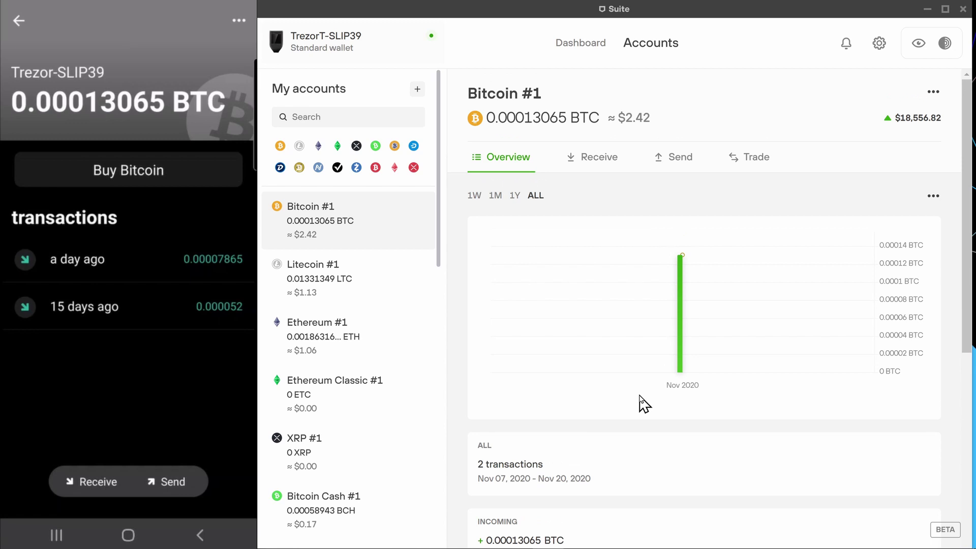
{"action": "left_click", "coordinate": [590, 160]}
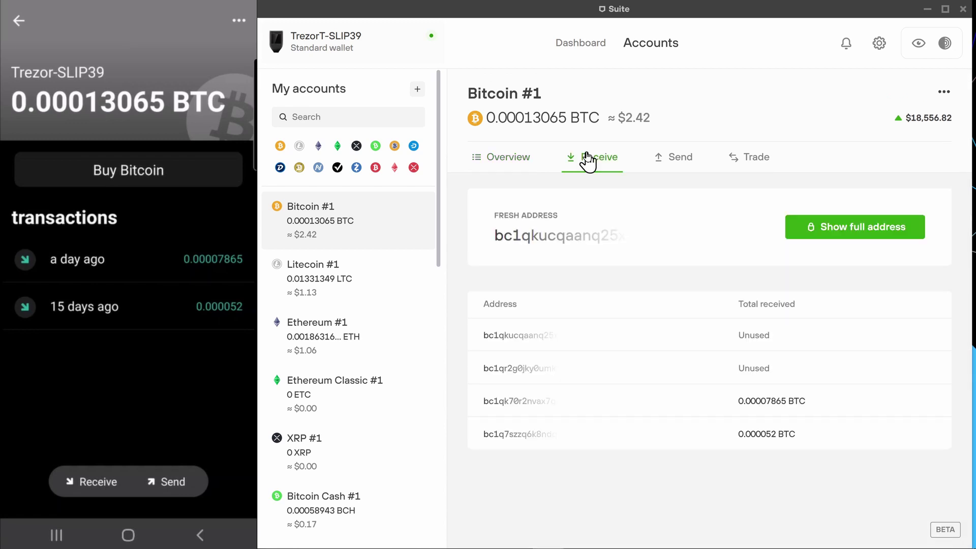
{"action": "left_click", "coordinate": [861, 244]}
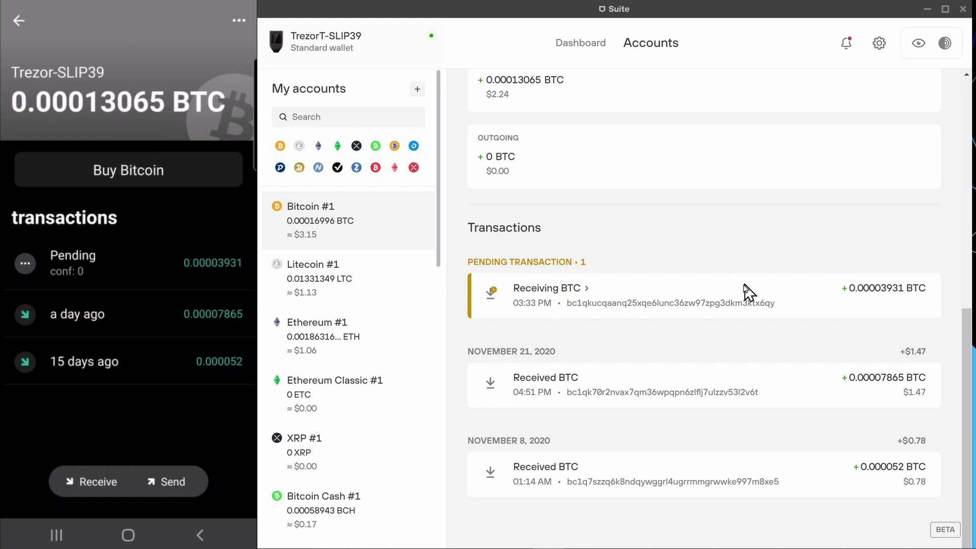
- Open the TrezorT-SLIP39 device settings in Trezor Wallet and reveal the account public keys
{"action": "mouse_move", "coordinate": [738, 307]}
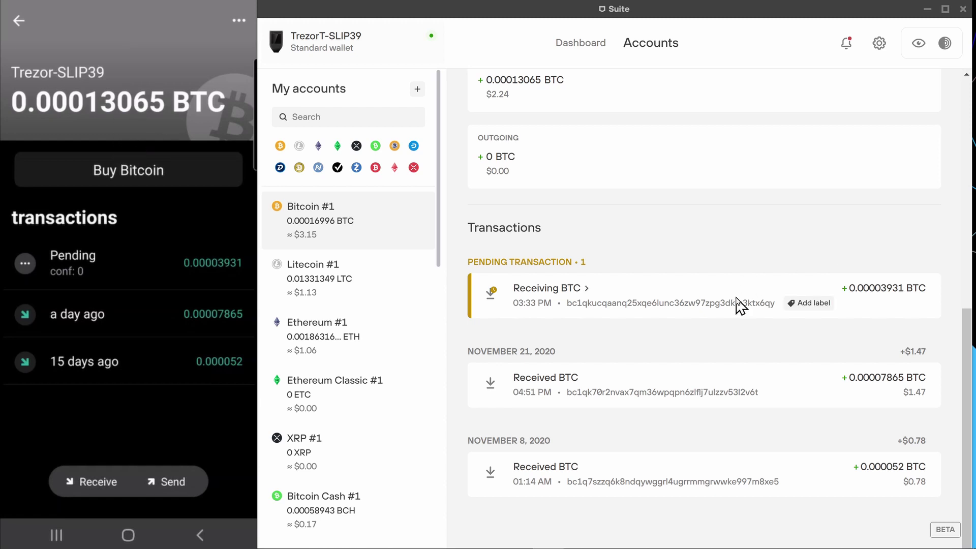
{"action": "key", "text": "alt+Tab"}
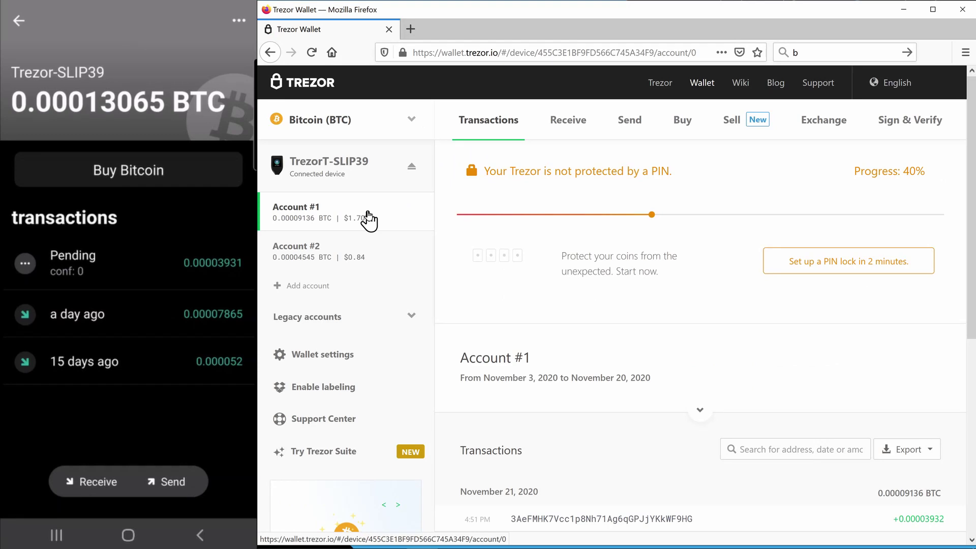
{"action": "left_click", "coordinate": [352, 168]}
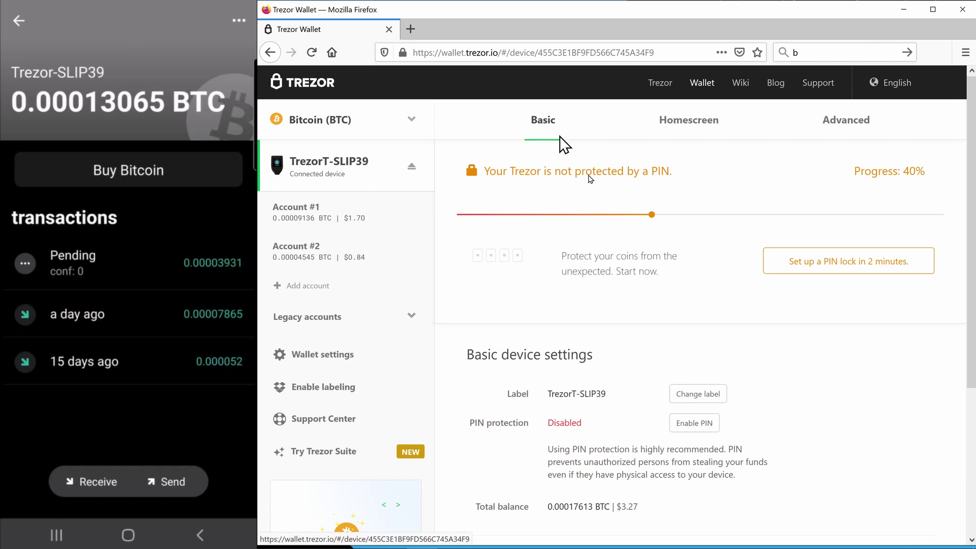
{"action": "scroll", "coordinate": [822, 356], "scroll_direction": "down", "scroll_amount": 4}
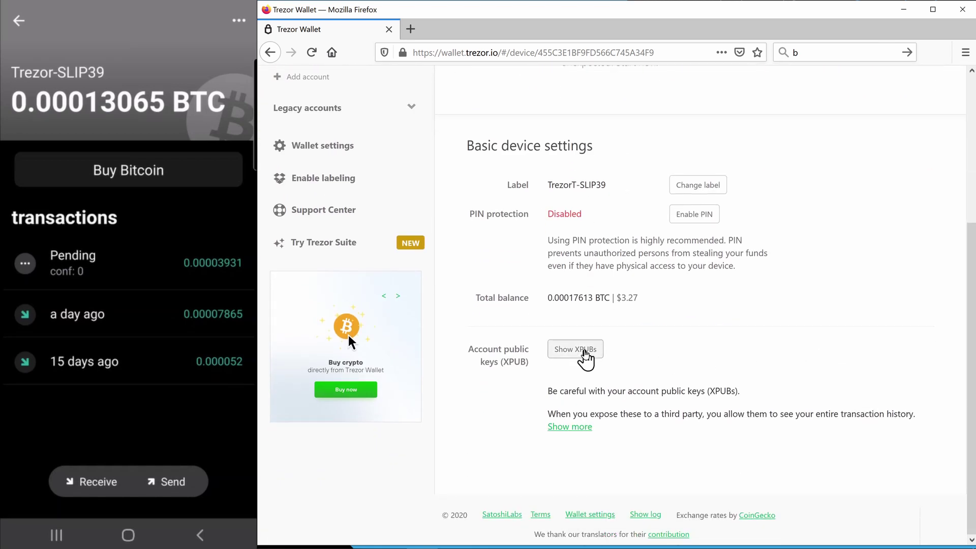
{"action": "left_click", "coordinate": [586, 358]}
- Show the Legacy account #1 key as a QR code and expand the legacy accounts list
{"action": "scroll", "coordinate": [791, 360], "scroll_direction": "down", "scroll_amount": 4}
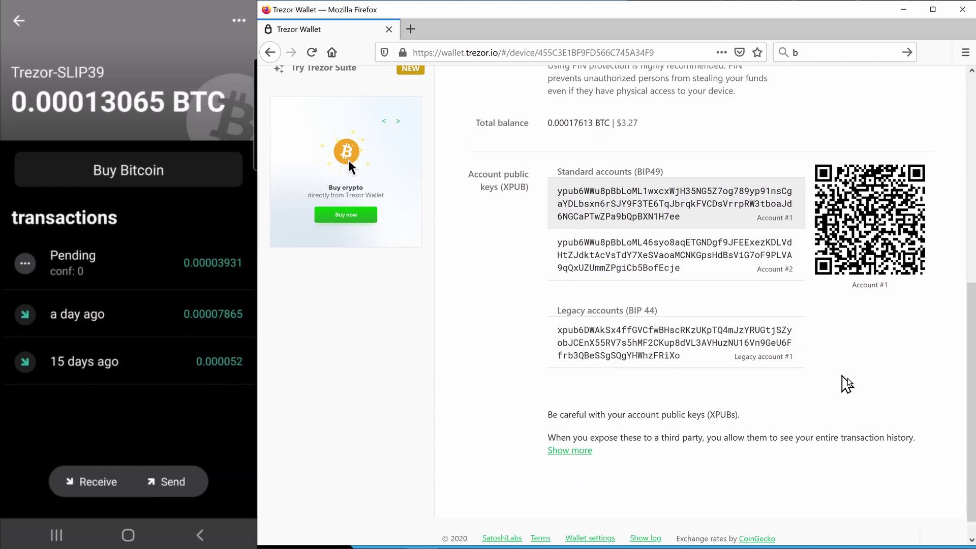
{"action": "scroll", "coordinate": [834, 386], "scroll_direction": "up", "scroll_amount": 1}
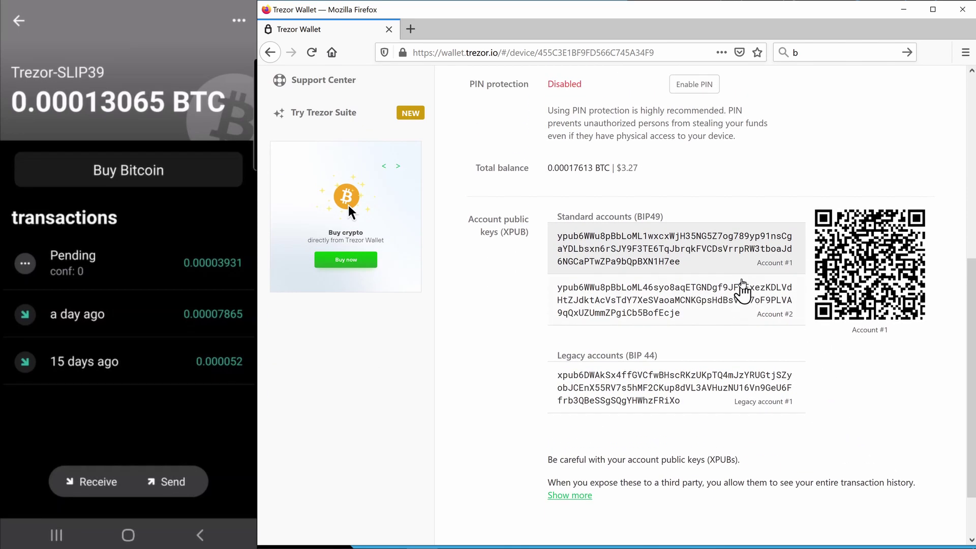
{"action": "left_click", "coordinate": [742, 288]}
{"action": "left_click", "coordinate": [735, 381]}
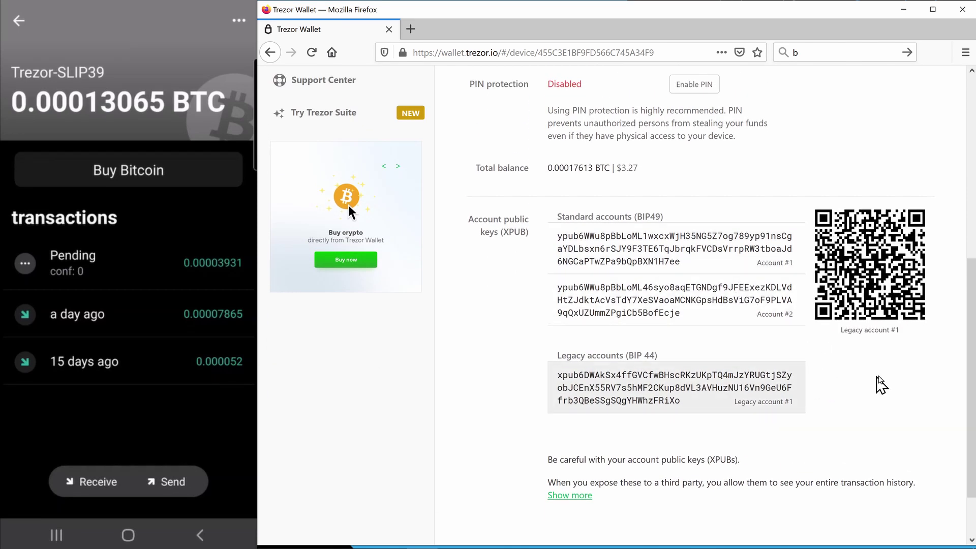
{"action": "scroll", "coordinate": [897, 383], "scroll_direction": "up", "scroll_amount": 5}
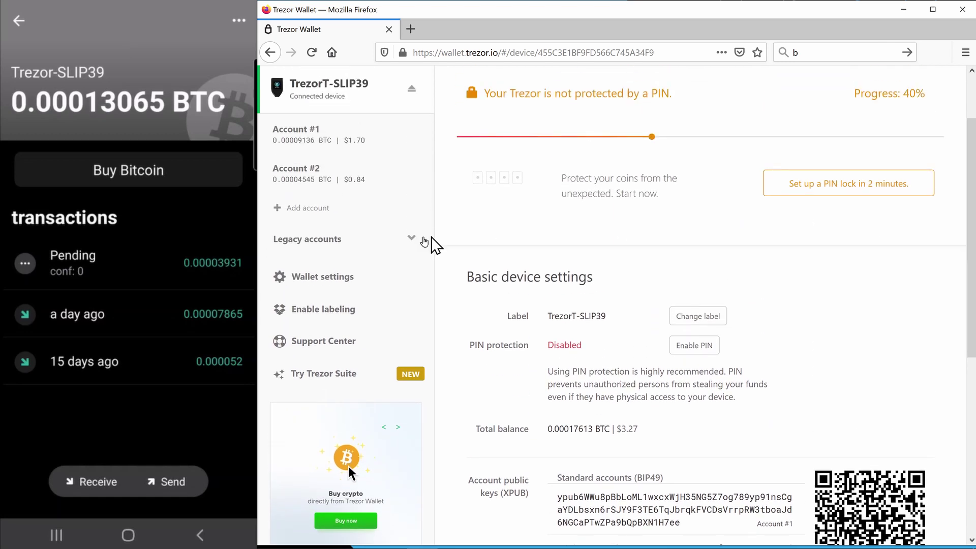
{"action": "left_click", "coordinate": [412, 240]}
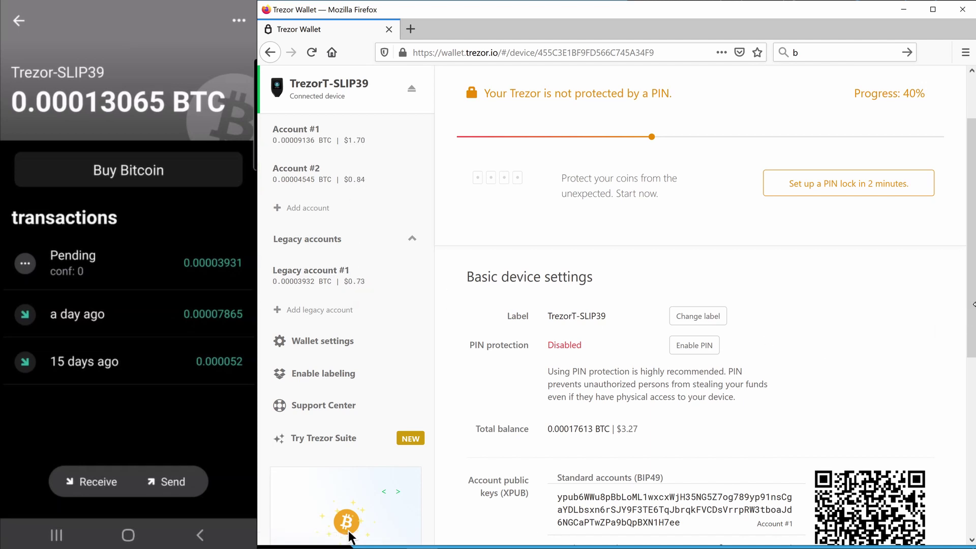
{"action": "left_click_drag", "start_coordinate": [972, 304], "coordinate": [967, 484]}
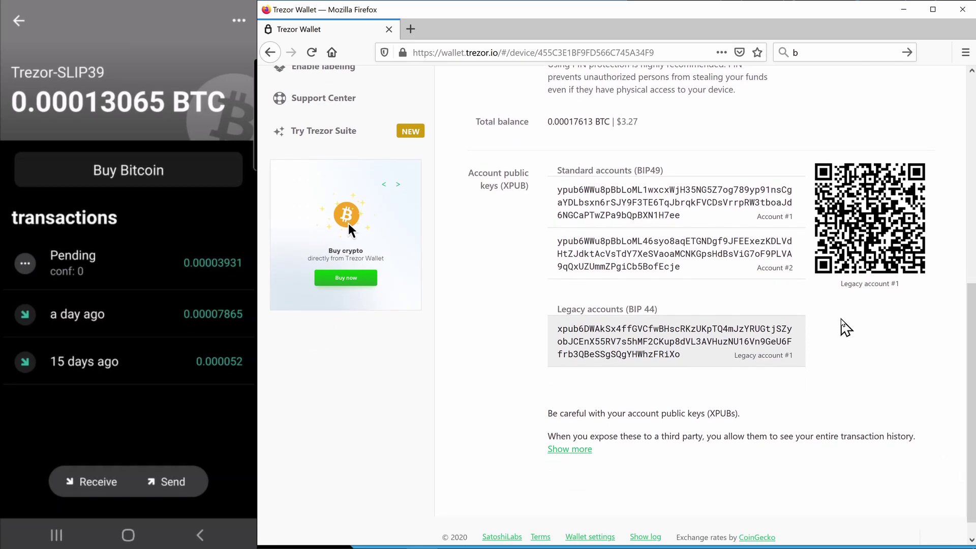
- Display Account #1's key QR for scanning, then open Account #1's transactions to compare balances
{"action": "left_click", "coordinate": [746, 201]}
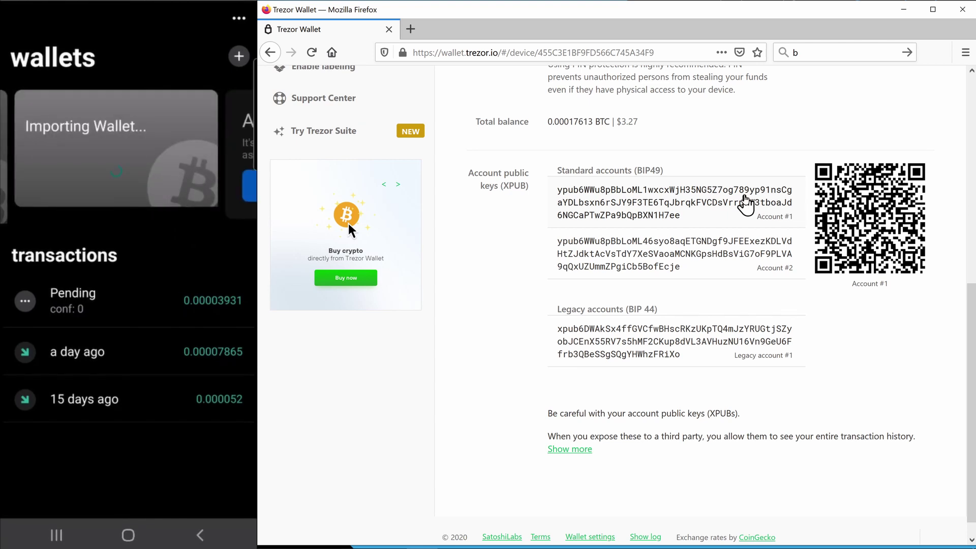
{"action": "scroll", "coordinate": [693, 218], "scroll_direction": "up", "scroll_amount": 7}
{"action": "left_click", "coordinate": [332, 175]}
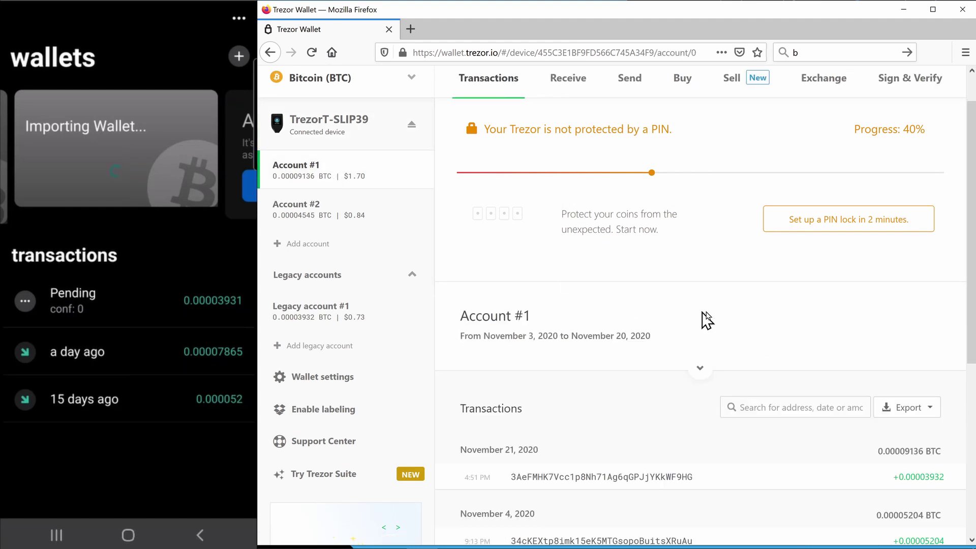
{"action": "scroll", "coordinate": [712, 376], "scroll_direction": "down", "scroll_amount": 2}
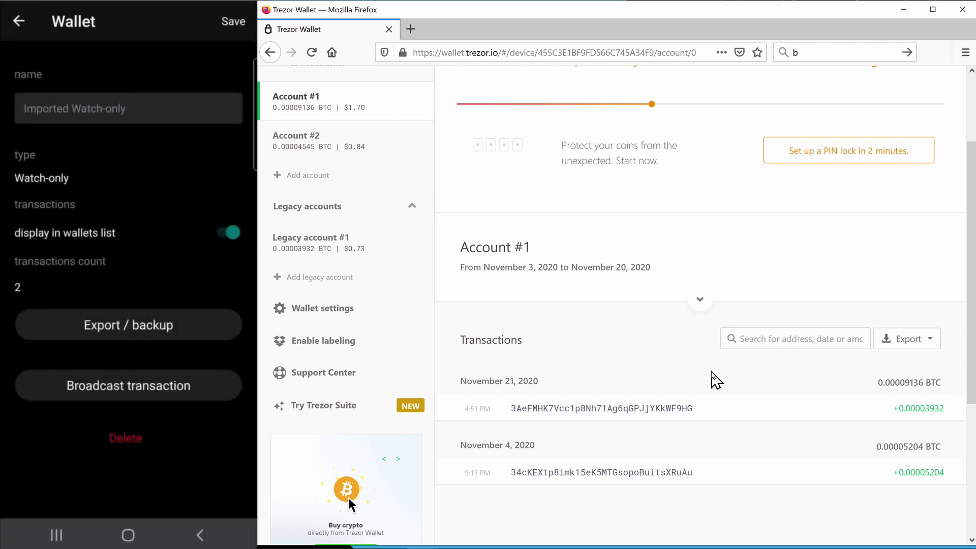
- Replace the second wallet's name with 'Trezor-SLIP39-Segwit-1' and save it
{"action": "key", "text": "BackSpace"}
{"action": "key", "text": "BackSpace"}
{"action": "key", "text": "BackSpace"}
{"action": "key", "text": "BackSpace"}
{"action": "key", "text": "BackSpace"}
{"action": "key", "text": "BackSpace"}
{"action": "key", "text": "BackSpace"}
{"action": "key", "text": "BackSpace"}
{"action": "key", "text": "BackSpace"}
{"action": "key", "text": "BackSpace"}
{"action": "key", "text": "BackSpace"}
{"action": "key", "text": "BackSpace"}
{"action": "key", "text": "BackSpace"}
{"action": "key", "text": "BackSpace"}
{"action": "key", "text": "BackSpace"}
{"action": "key", "text": "BackSpace"}
{"action": "key", "text": "BackSpace"}
{"action": "key", "text": "BackSpace"}
{"action": "key", "text": "BackSpace"}
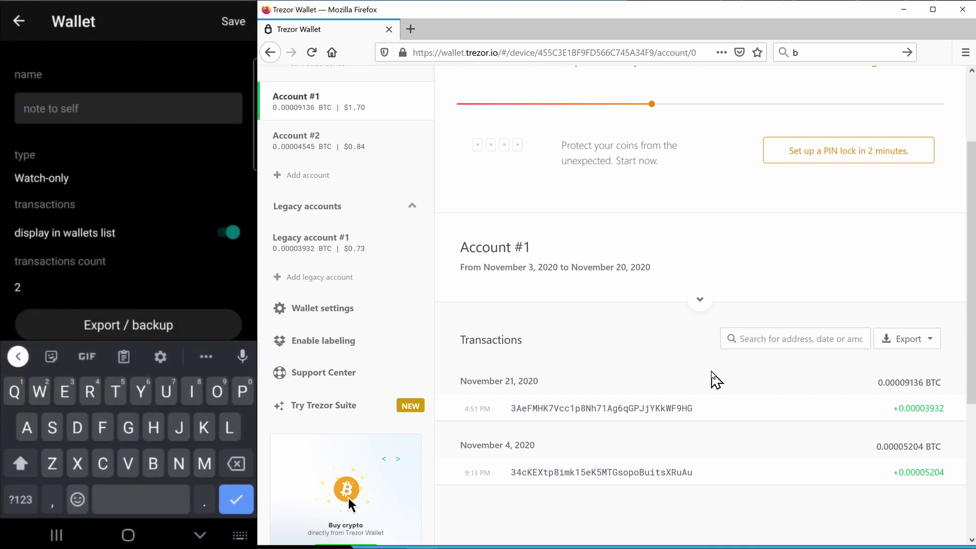
{"action": "type", "text": "Trezor-"}
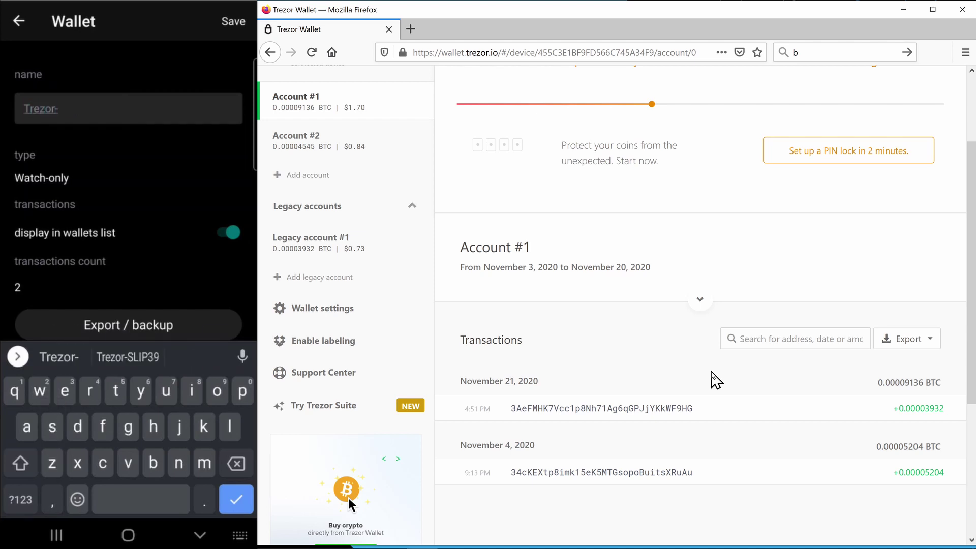
{"action": "type", "text": "SLIP39-Seg"}
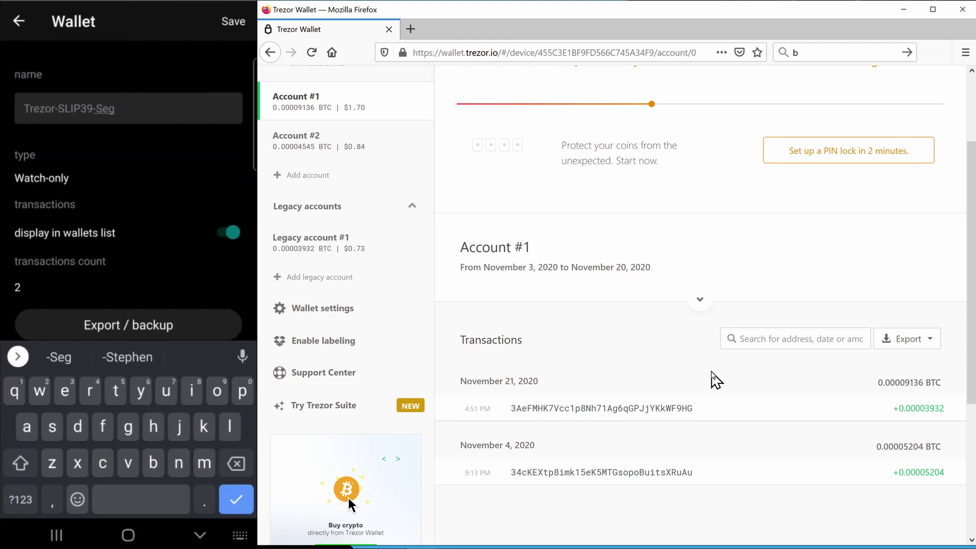
{"action": "type", "text": "wit-1"}
{"action": "left_click", "coordinate": [233, 21]}
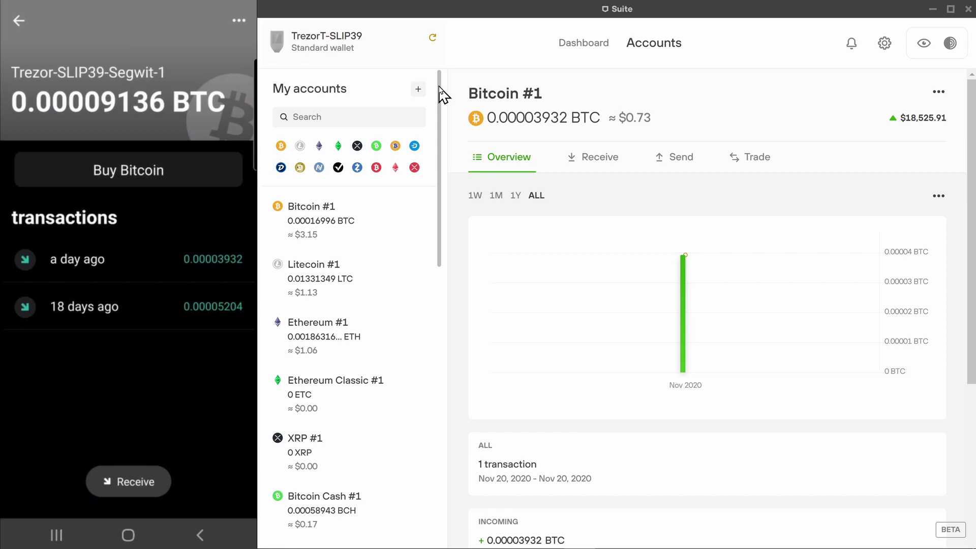
- Compare the Segwit Bitcoin #1 balance of 0.00009136 BTC, then minimize Trezor Suite
{"action": "left_click_drag", "start_coordinate": [438, 88], "coordinate": [455, 400]}
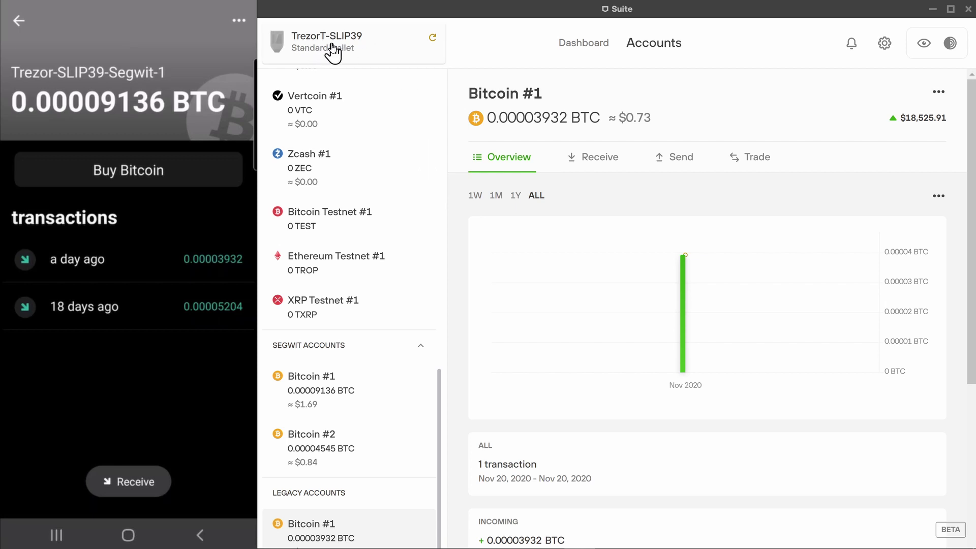
{"action": "left_click", "coordinate": [933, 9]}
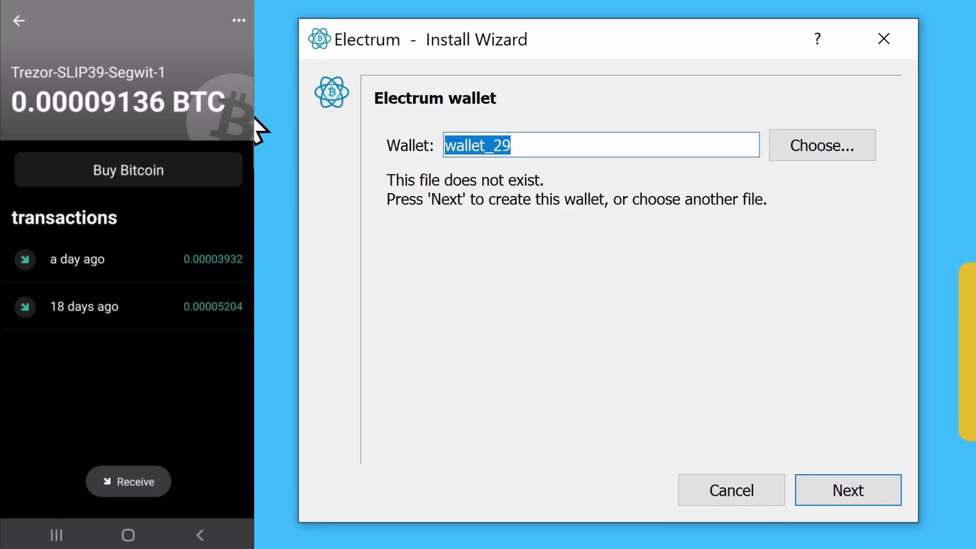
- Name the new Electrum wallet keepkey_slip39 as a standard wallet using the connected hardware device
{"action": "type", "text": "kee"}
{"action": "type", "text": "pket"}
{"action": "type", "text": "_sli"}
{"action": "type", "text": "p39"}
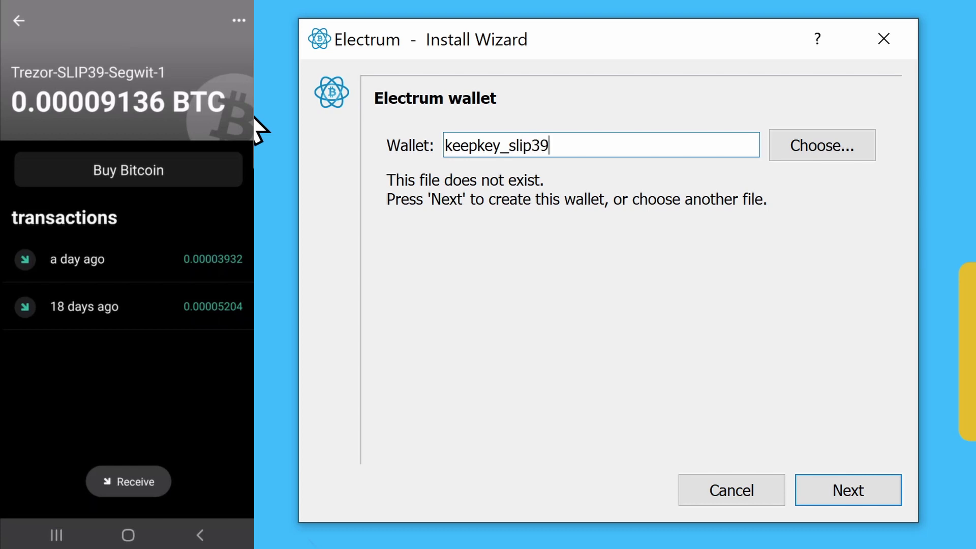
{"action": "key", "text": "Return"}
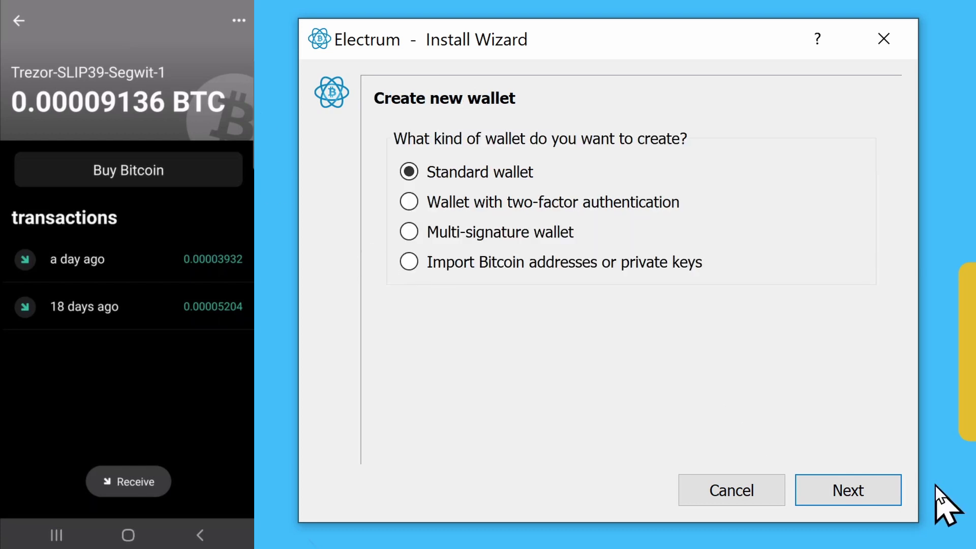
{"action": "left_click", "coordinate": [848, 491]}
{"action": "left_click", "coordinate": [527, 291]}
{"action": "left_click", "coordinate": [849, 491]}
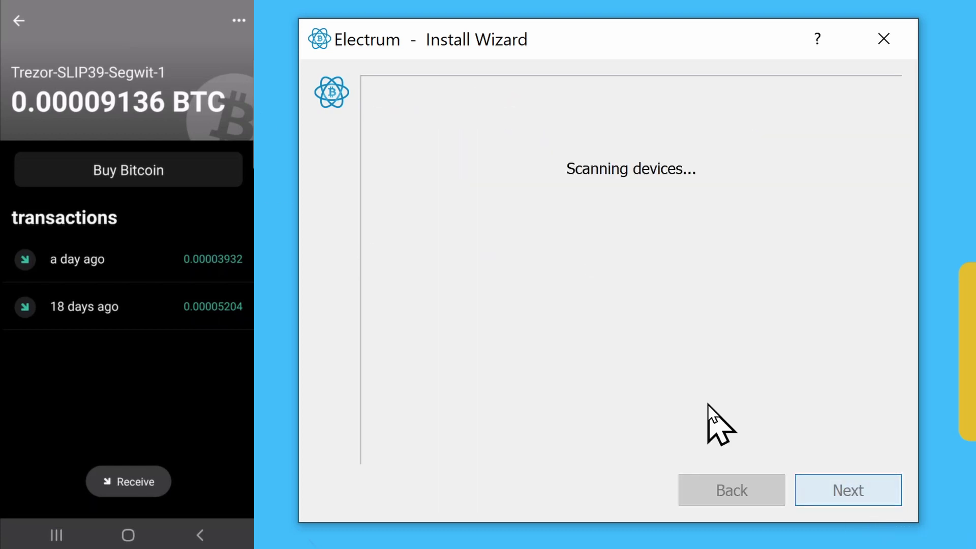
{"action": "left_click", "coordinate": [844, 491]}
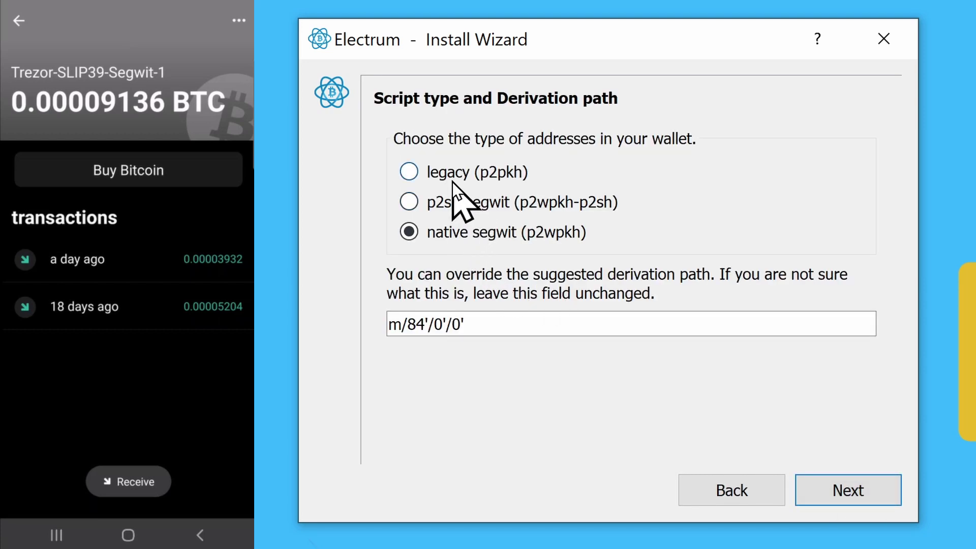
- Choose legacy (p2pkh) at m/44'/0'/0' and leave the wallet file unencrypted
{"action": "left_click", "coordinate": [444, 169]}
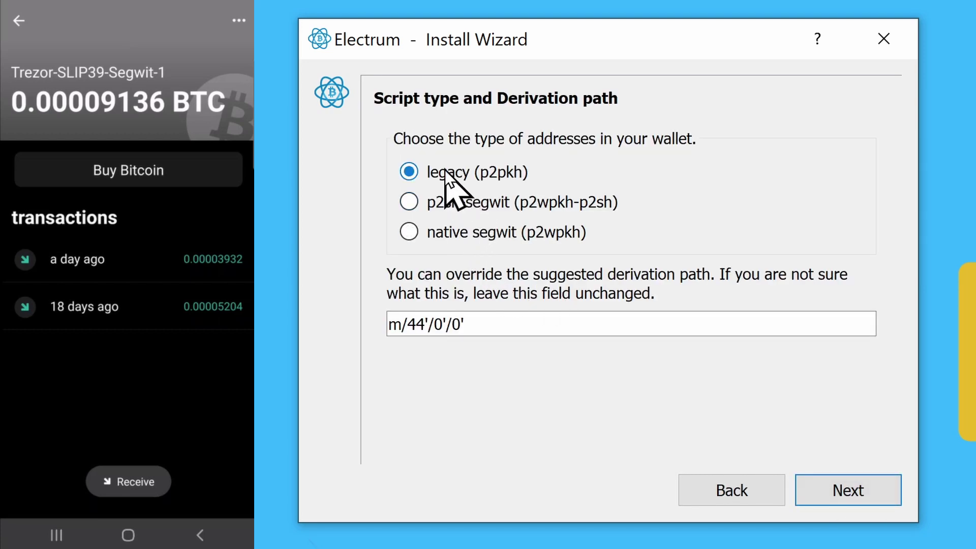
{"action": "left_click", "coordinate": [877, 491]}
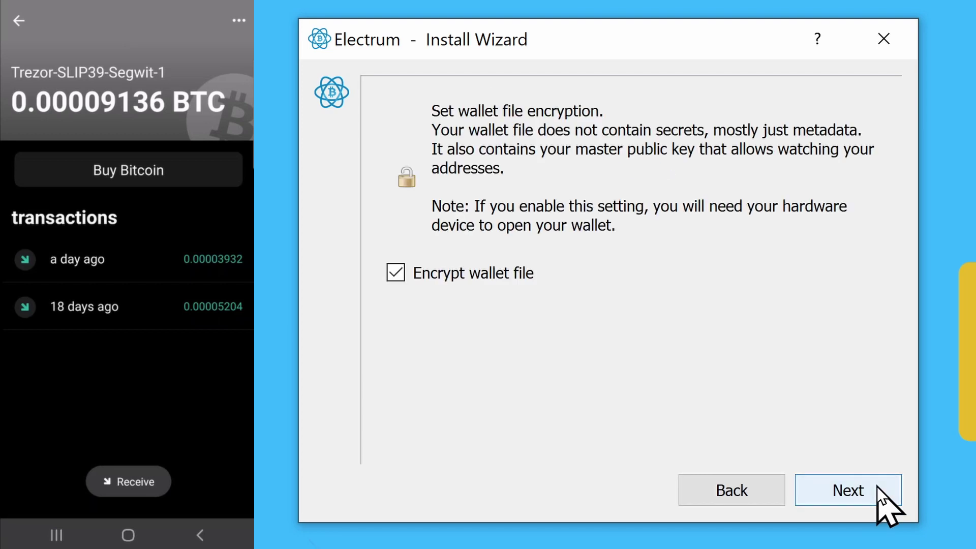
{"action": "left_click", "coordinate": [395, 273]}
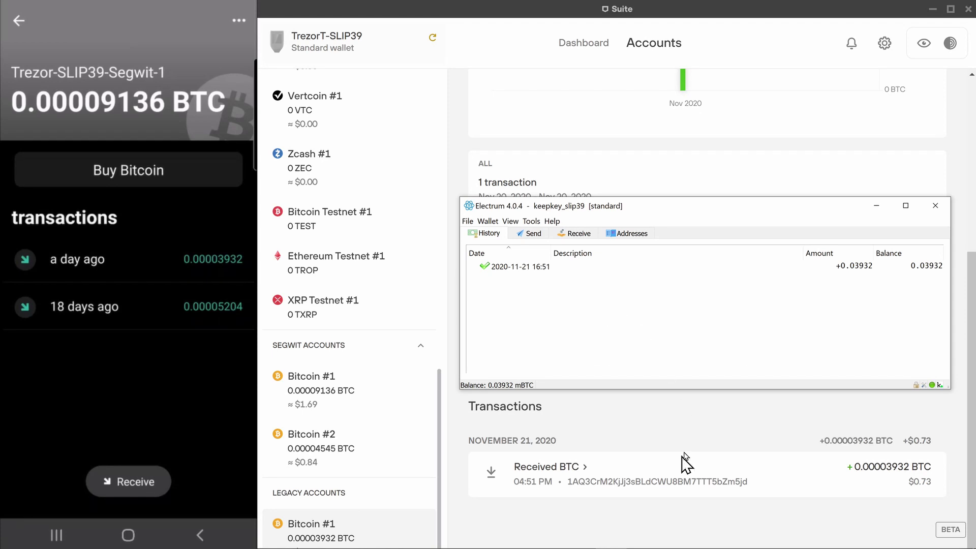
- In Electrum's widened Wallet Information dialog, show the keepkey_slip39 master public key as a QR code
{"action": "left_click", "coordinate": [935, 10]}
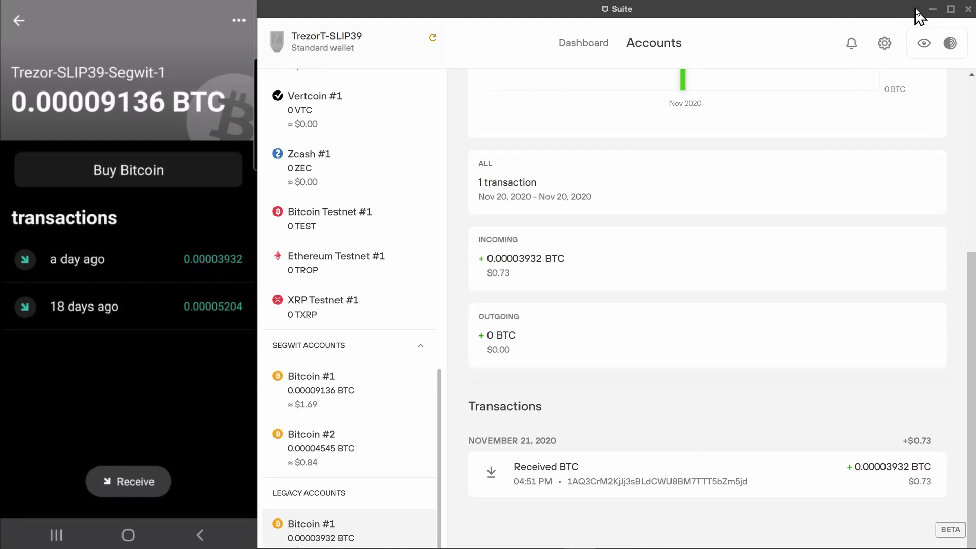
{"action": "left_click", "coordinate": [932, 9]}
{"action": "left_click", "coordinate": [488, 221]}
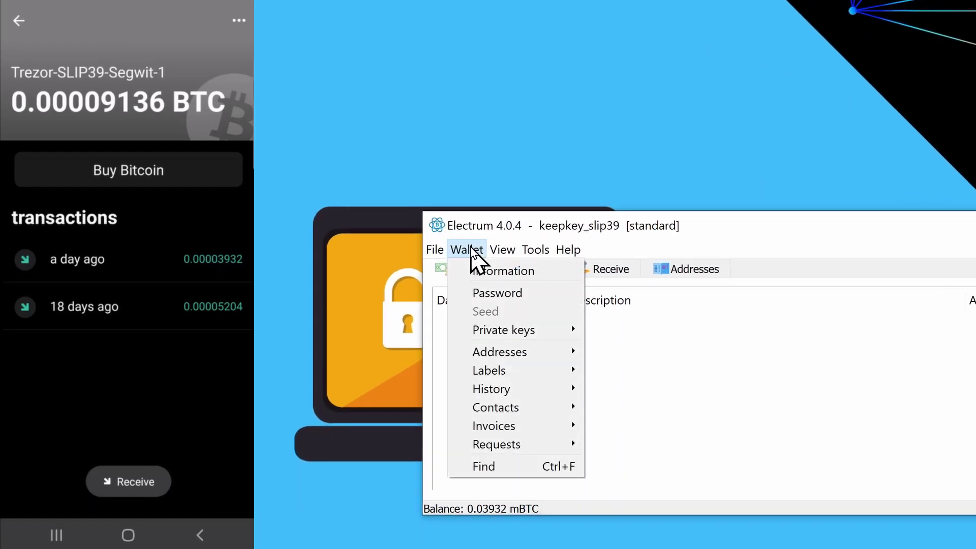
{"action": "left_click", "coordinate": [508, 234]}
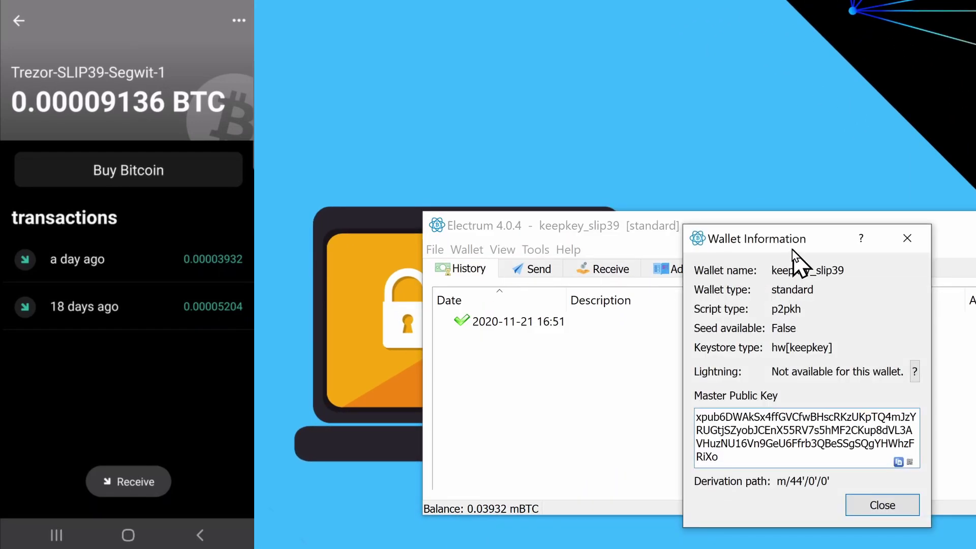
{"action": "left_click_drag", "start_coordinate": [685, 226], "coordinate": [350, 5]}
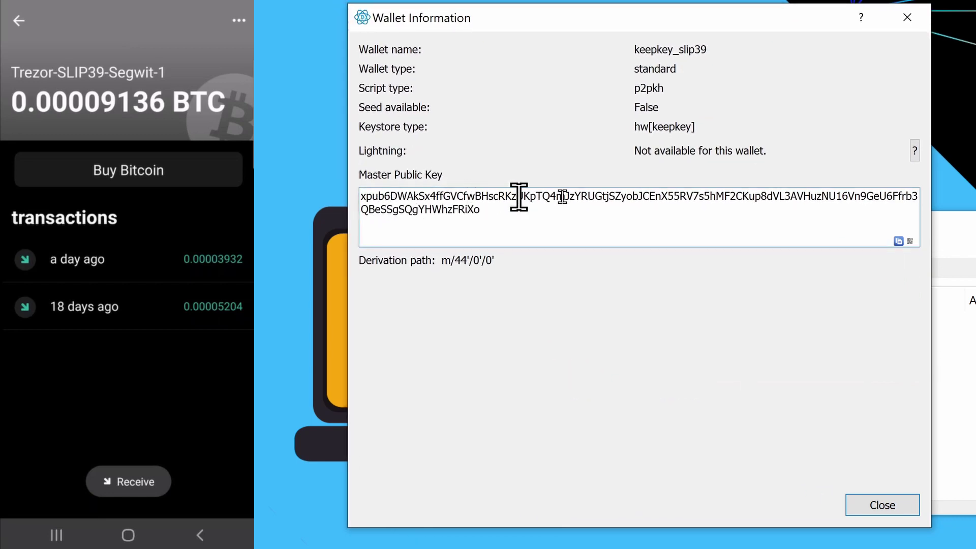
{"action": "left_click", "coordinate": [909, 242]}
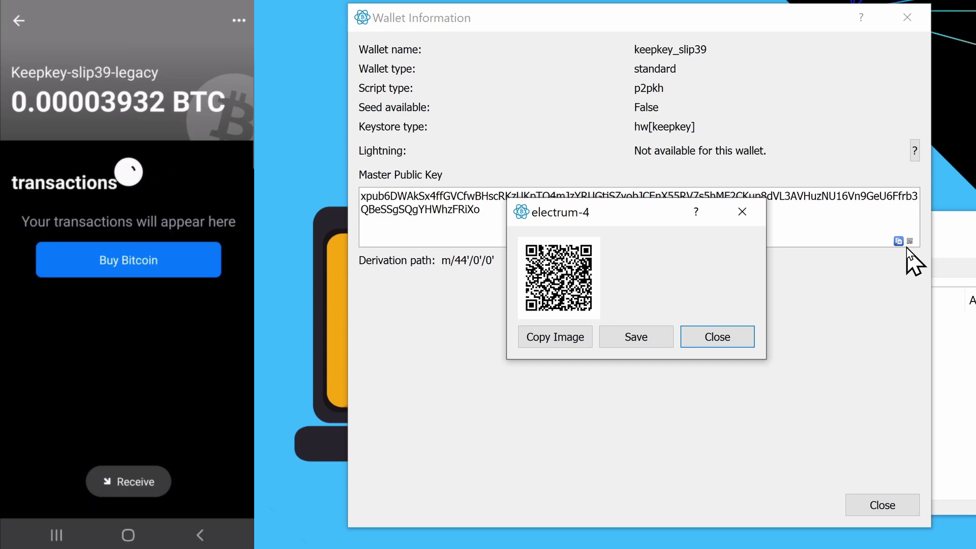
- Close Electrum's master public key QR window and the Wallet Information dialog
{"action": "left_click", "coordinate": [744, 212]}
{"action": "left_click", "coordinate": [907, 17]}
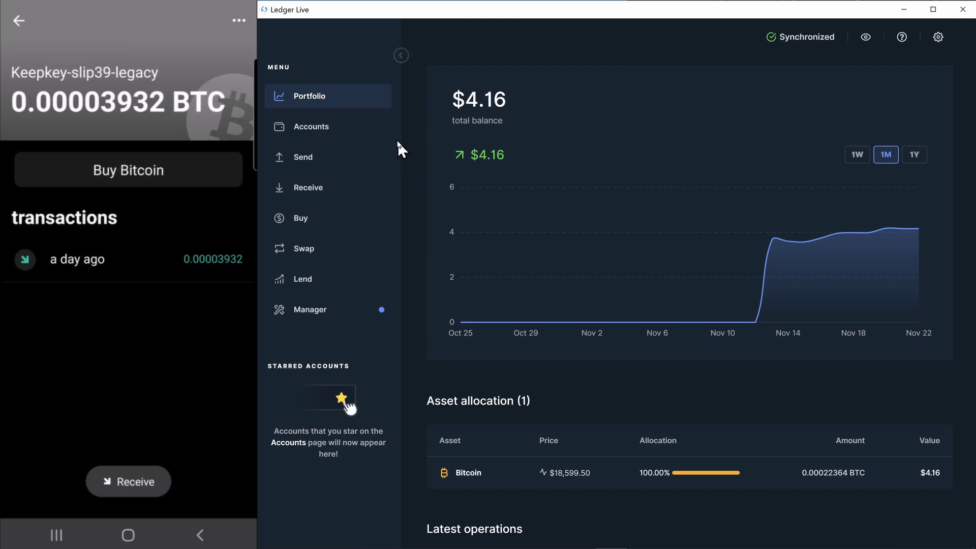
- Open the Edit account settings of the Bitcoin 1 (native segwit) account from Accounts
{"action": "left_click", "coordinate": [340, 135]}
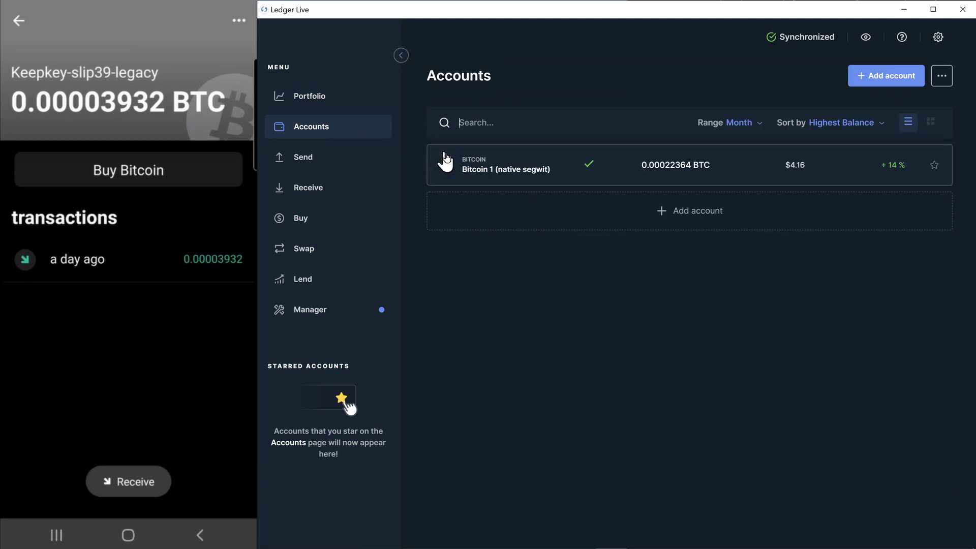
{"action": "left_click", "coordinate": [482, 172]}
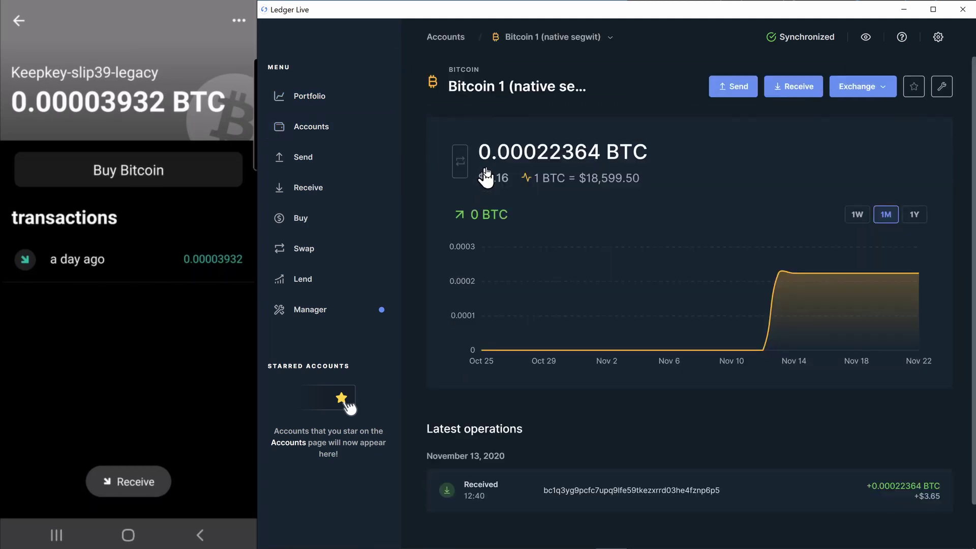
{"action": "left_click", "coordinate": [942, 85]}
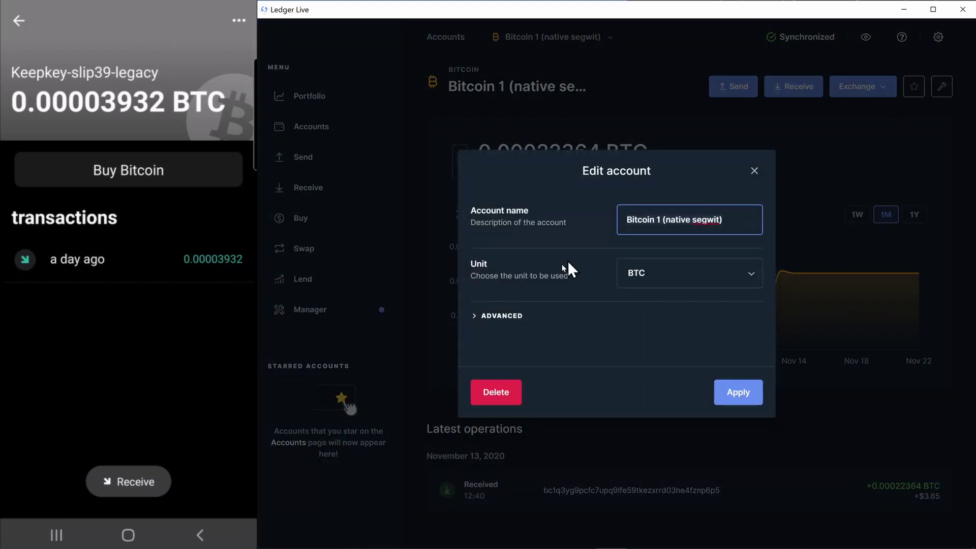
- Expand the account's advanced details and select the entire xpub value in the JSON
{"action": "left_click", "coordinate": [483, 318]}
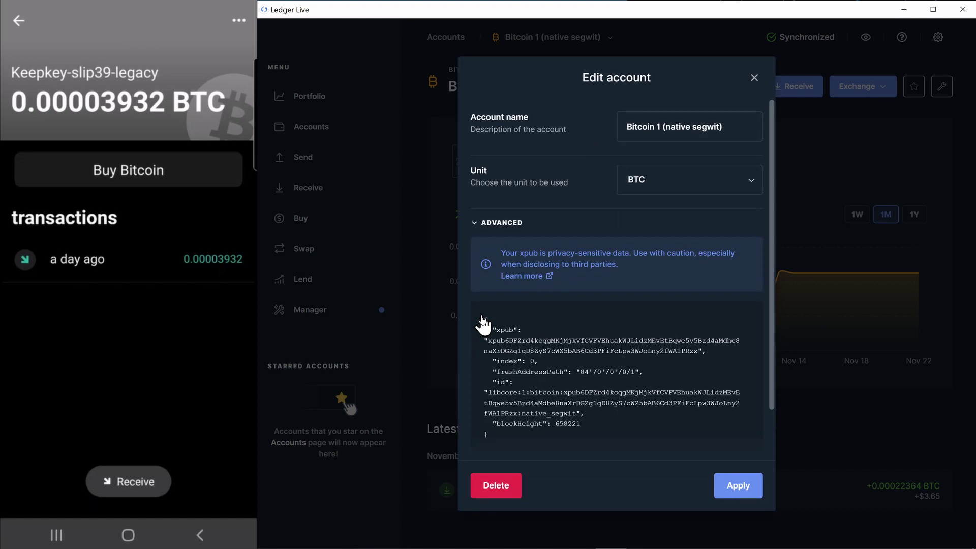
{"action": "scroll", "coordinate": [603, 327], "scroll_direction": "down", "scroll_amount": 1}
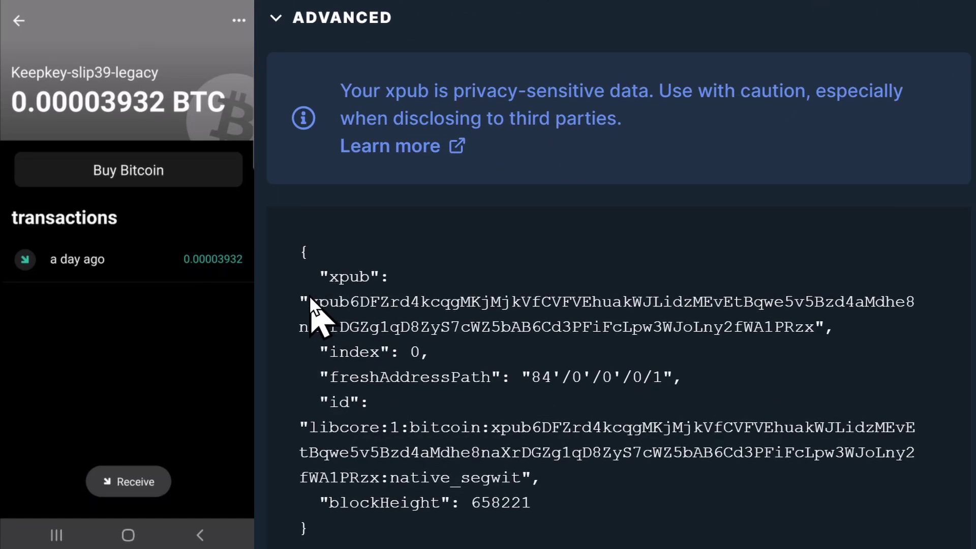
{"action": "left_click_drag", "start_coordinate": [490, 295], "coordinate": [510, 293]}
{"action": "left_click_drag", "start_coordinate": [365, 301], "coordinate": [814, 326]}
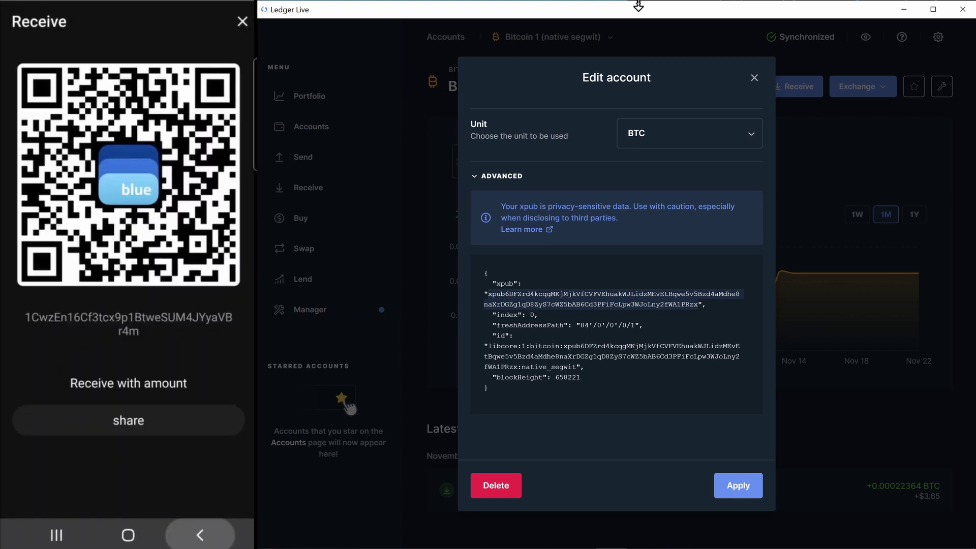
- Display a receive address for the Bitcoin account, then dismiss the receive window
{"action": "left_click", "coordinate": [754, 78]}
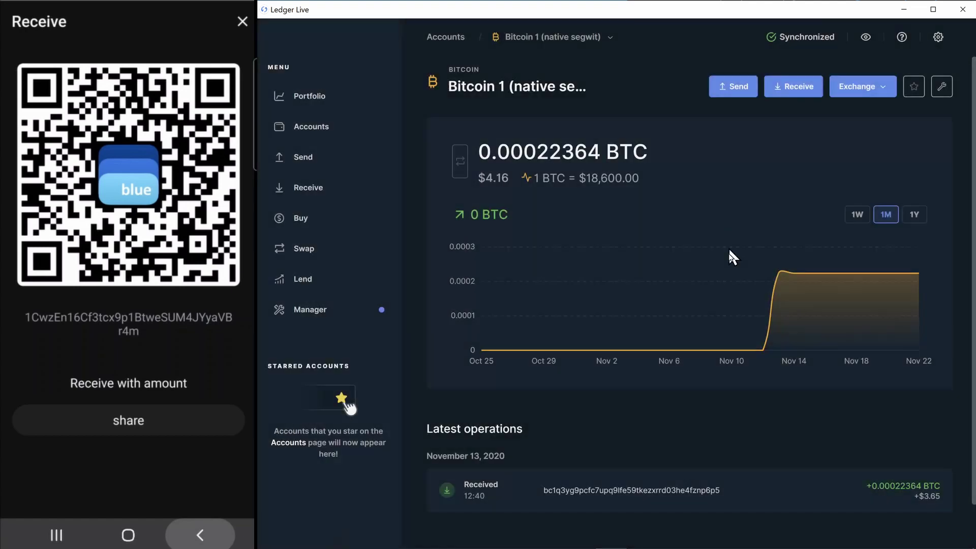
{"action": "left_click", "coordinate": [796, 89]}
{"action": "left_click", "coordinate": [732, 377]}
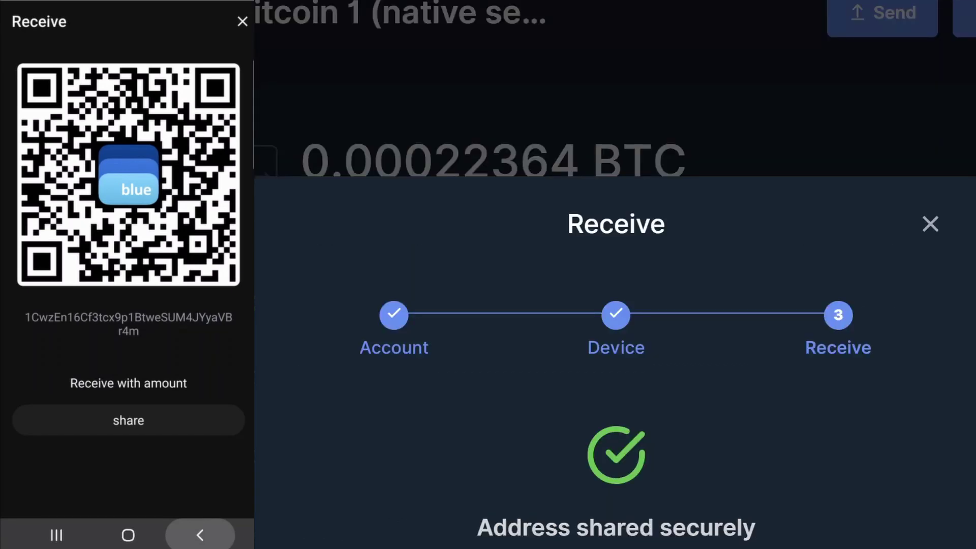
{"action": "key", "text": "Escape"}
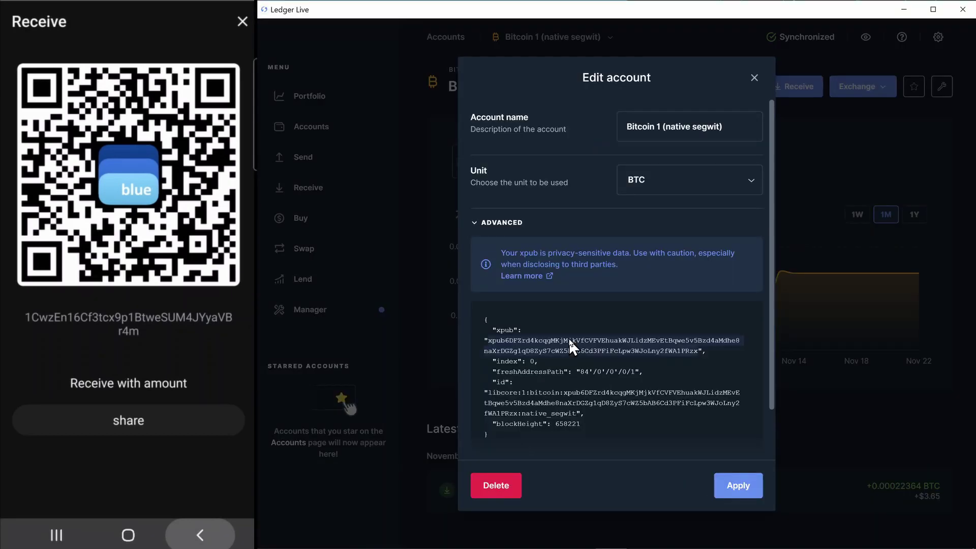
- In Firefox's converter GitHub tab, dismiss the Join GitHub banner and follow the About link to the converter
{"action": "mouse_move", "coordinate": [578, 541]}
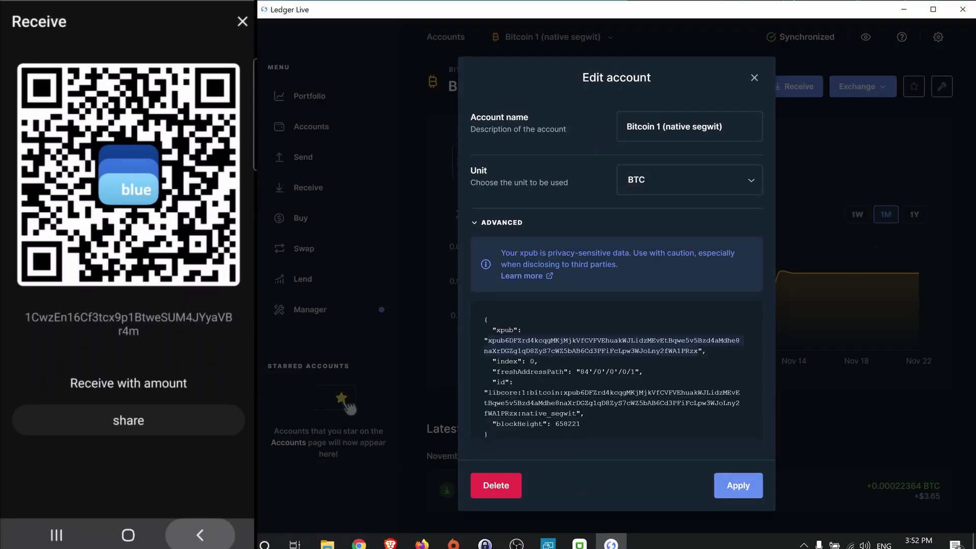
{"action": "left_click", "coordinate": [422, 538]}
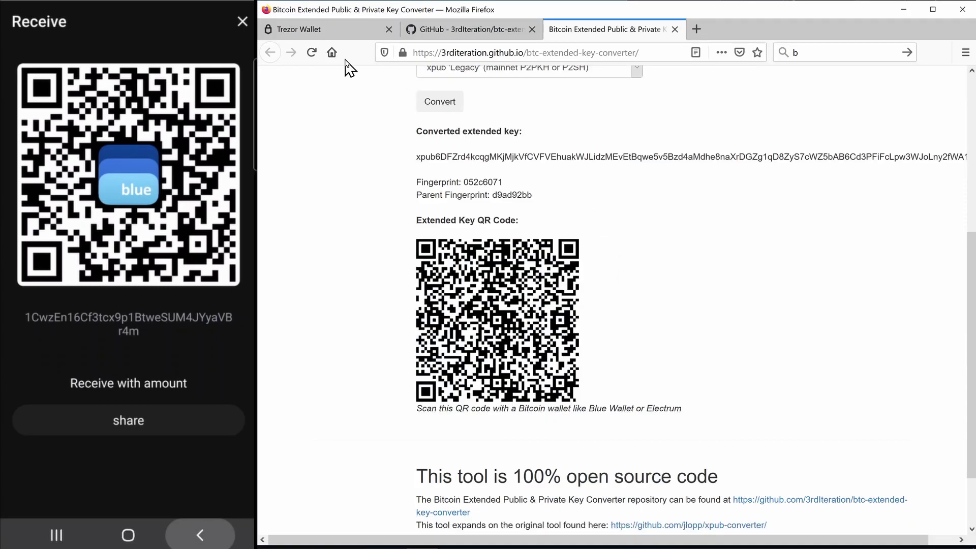
{"action": "left_click", "coordinate": [453, 29]}
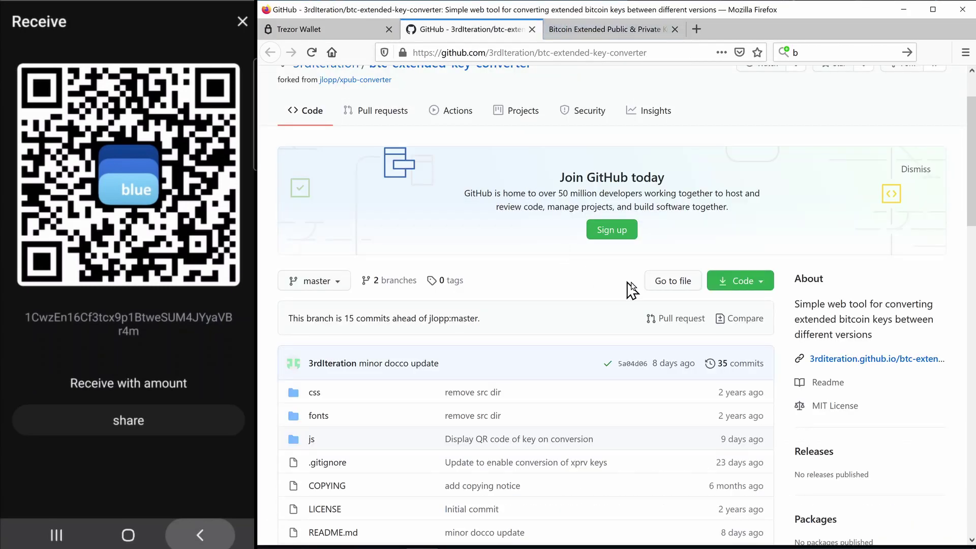
{"action": "left_click", "coordinate": [914, 170]}
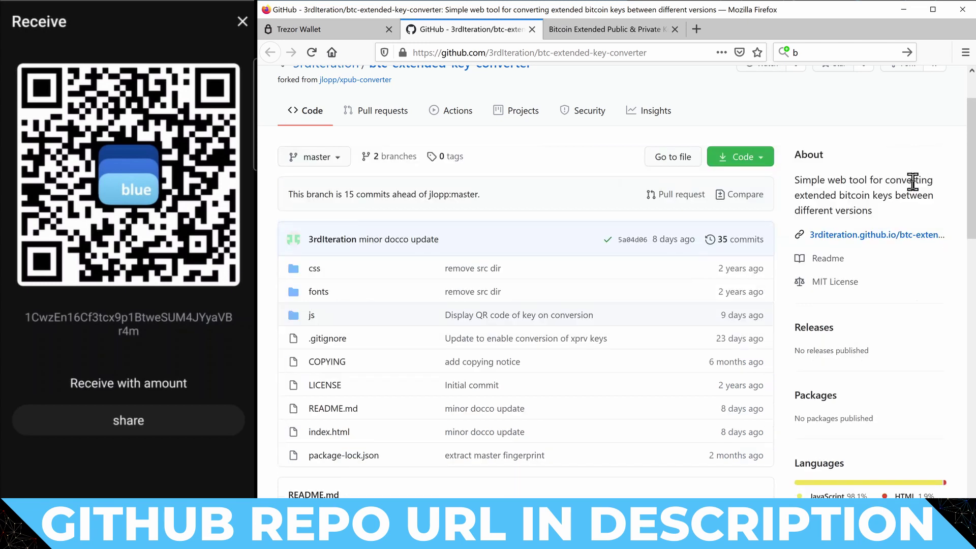
{"action": "scroll", "coordinate": [669, 389], "scroll_direction": "down", "scroll_amount": 5}
{"action": "scroll", "coordinate": [668, 384], "scroll_direction": "up", "scroll_amount": 5}
{"action": "scroll", "coordinate": [667, 383], "scroll_direction": "up", "scroll_amount": 2}
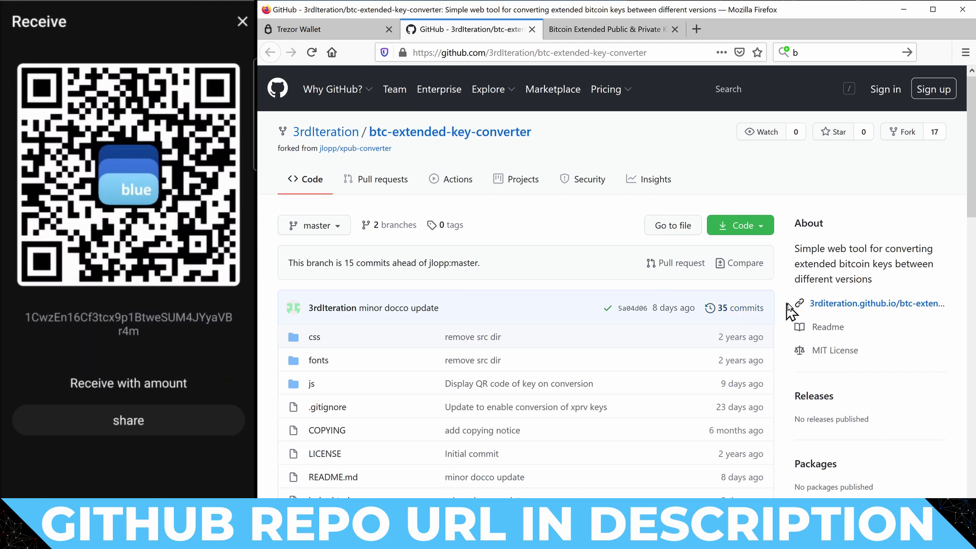
{"action": "left_click", "coordinate": [830, 305]}
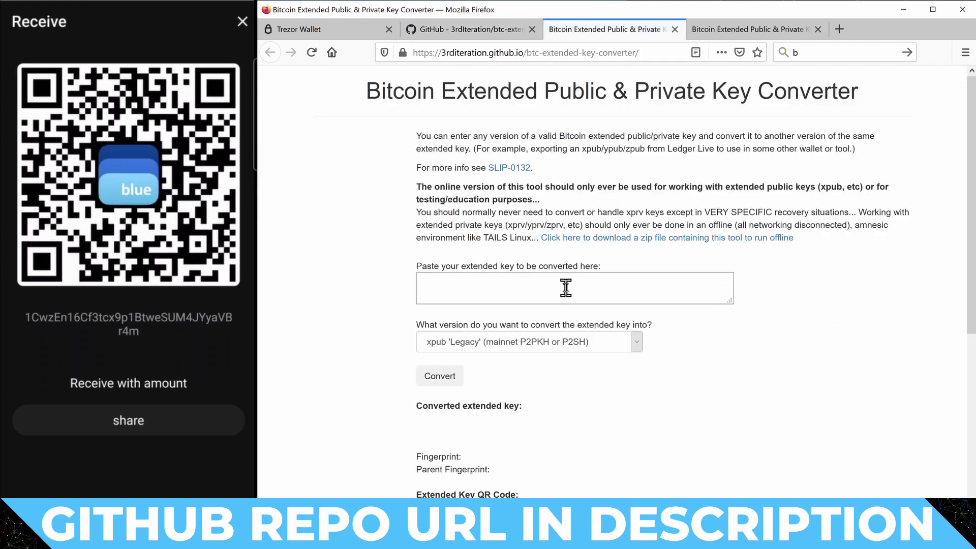
- Paste the Ledger xpub into the converter and choose zpub 'Native Segwit' as the target version
{"action": "left_click", "coordinate": [524, 288]}
{"action": "key", "text": "ctrl+v"}
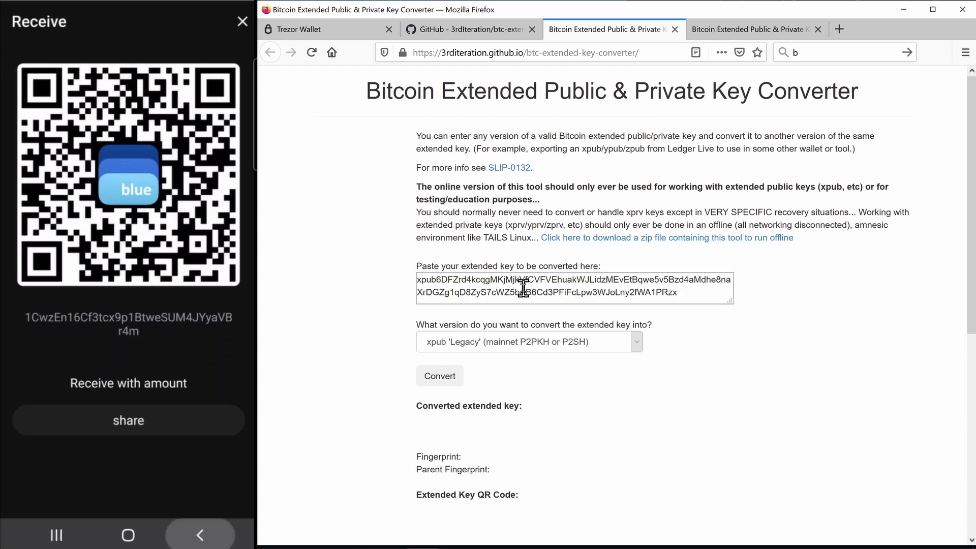
{"action": "left_click", "coordinate": [501, 343]}
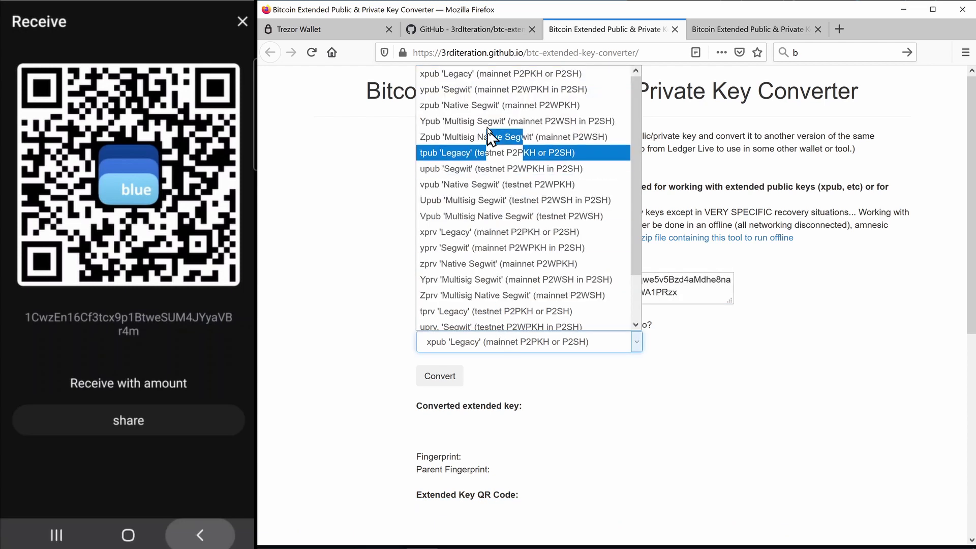
{"action": "left_click", "coordinate": [465, 107]}
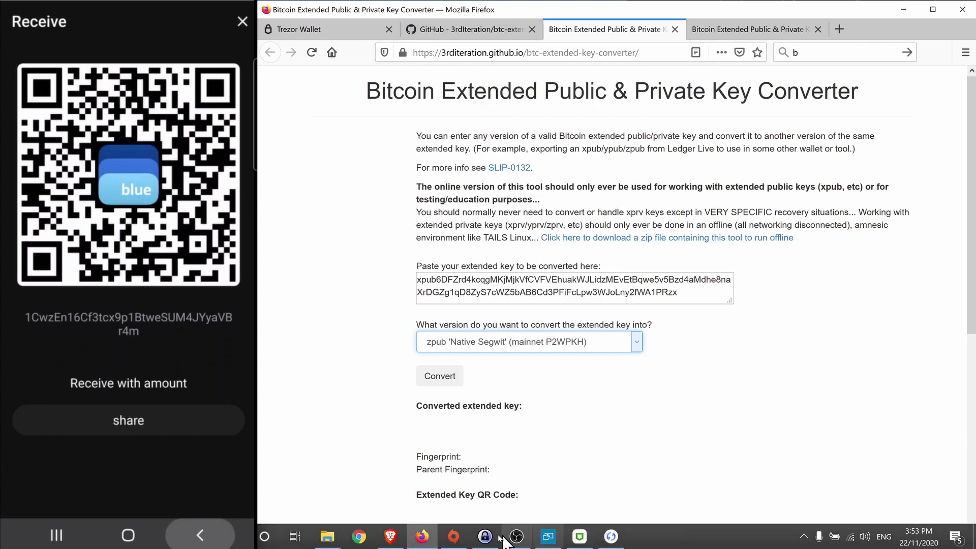
{"action": "left_click", "coordinate": [582, 538]}
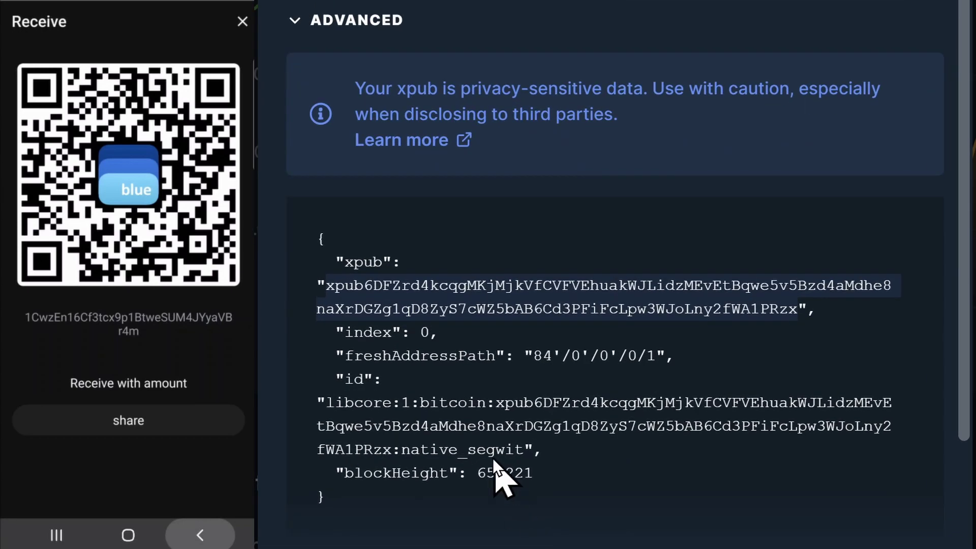
{"action": "left_click_drag", "start_coordinate": [524, 450], "coordinate": [402, 451]}
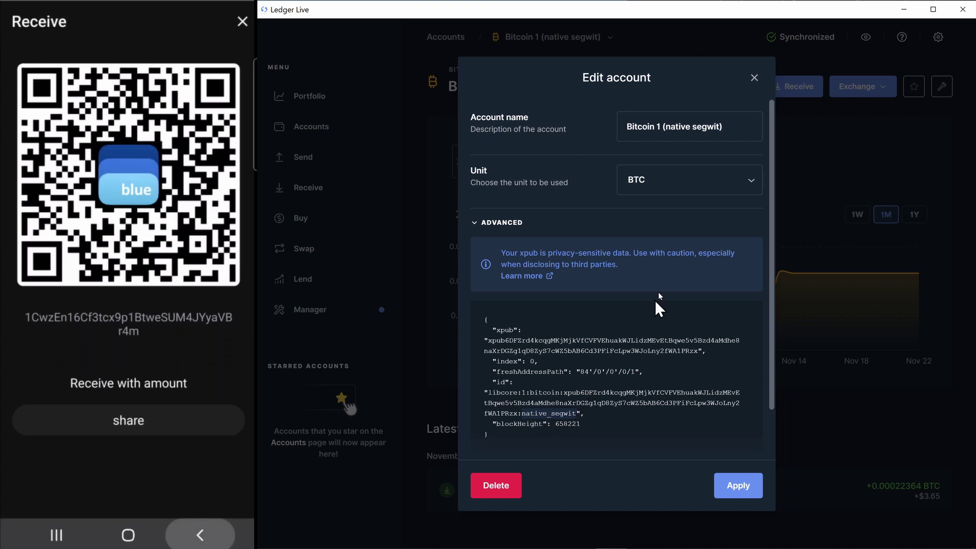
{"action": "left_click", "coordinate": [754, 78]}
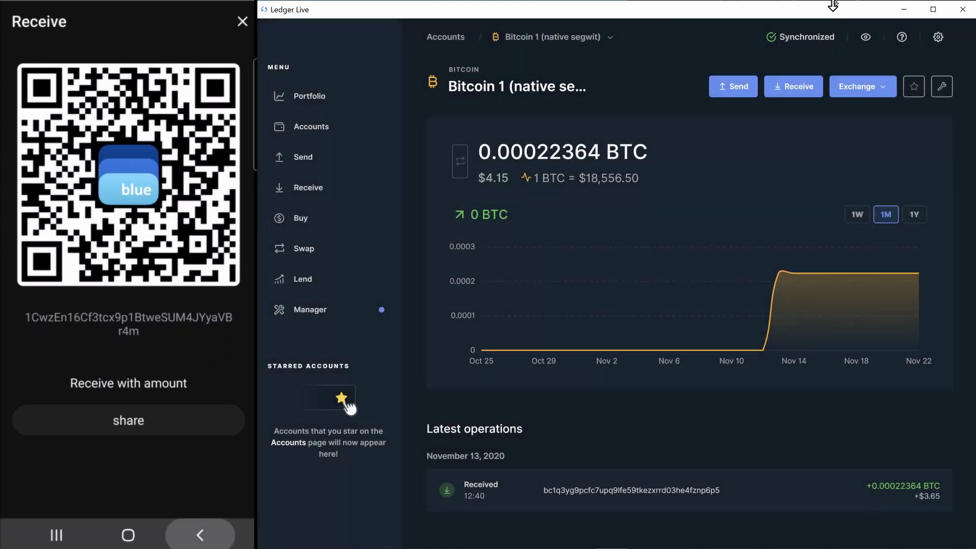
{"action": "left_click", "coordinate": [904, 9]}
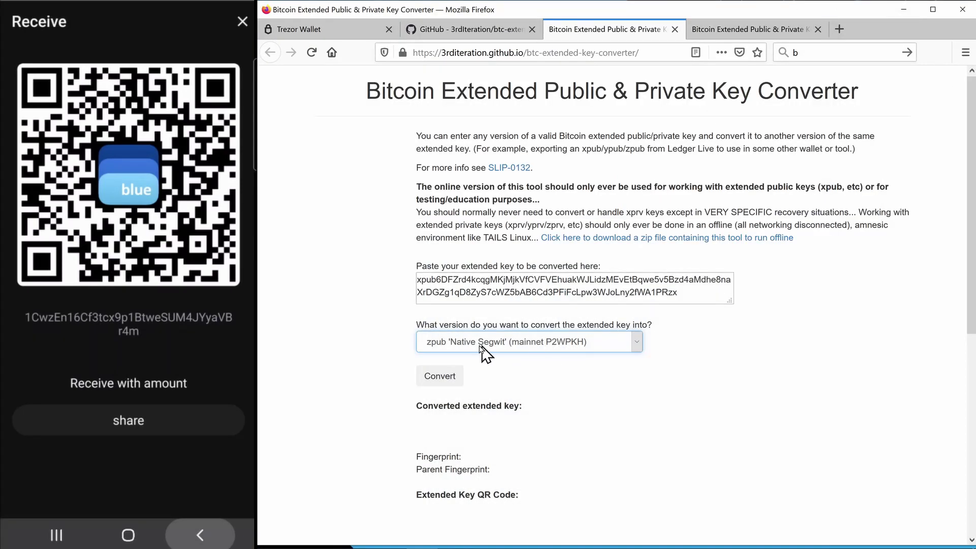
{"action": "left_click", "coordinate": [440, 378]}
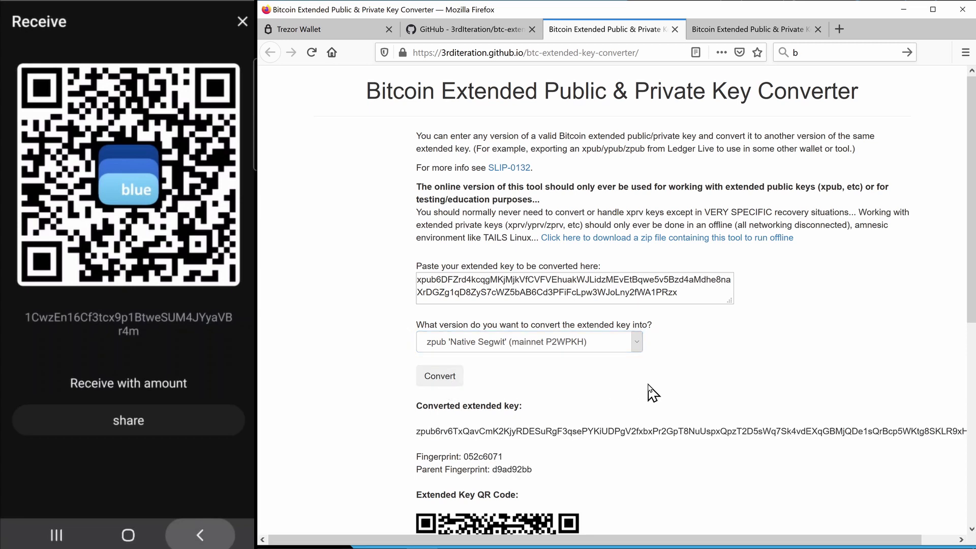
{"action": "scroll", "coordinate": [650, 392], "scroll_direction": "down", "scroll_amount": 5}
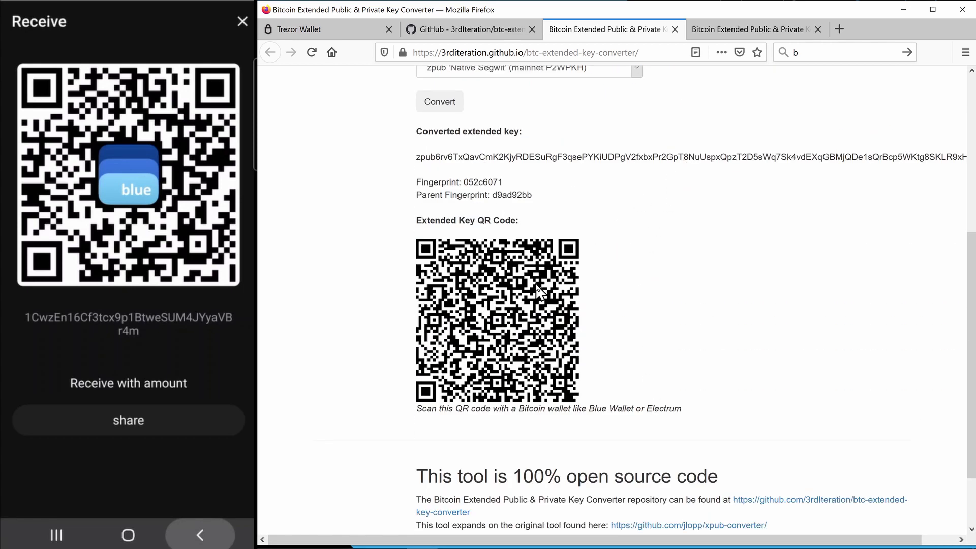